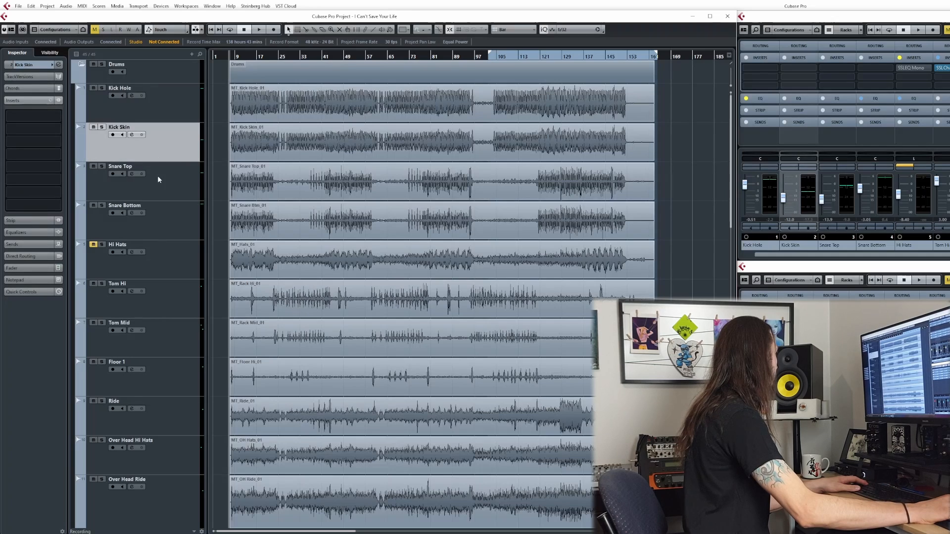
# - Look through the drum tracks' channel settings, from the kick and snare mics to the toms, ride and hi-hat overhead, ending on Kick Hole
pyautogui.click(160, 190)
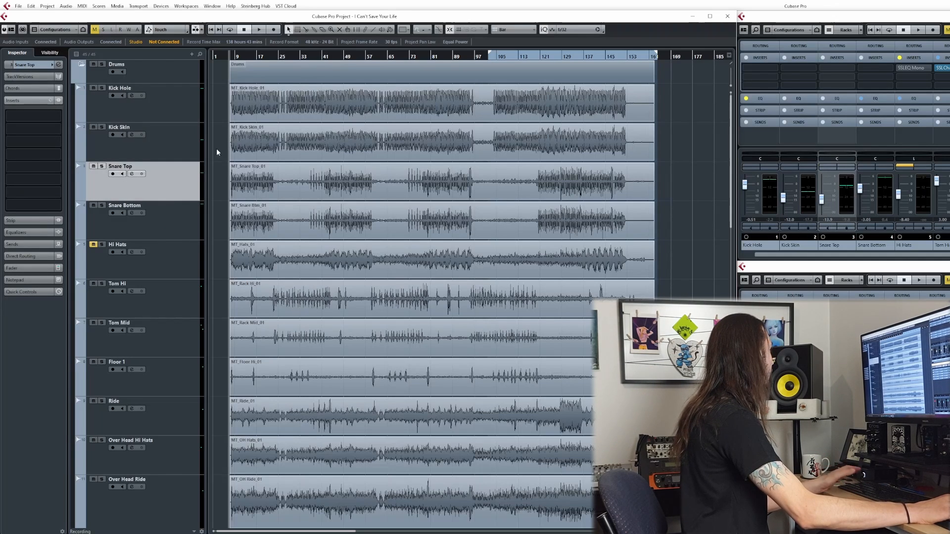
pyautogui.click(167, 116)
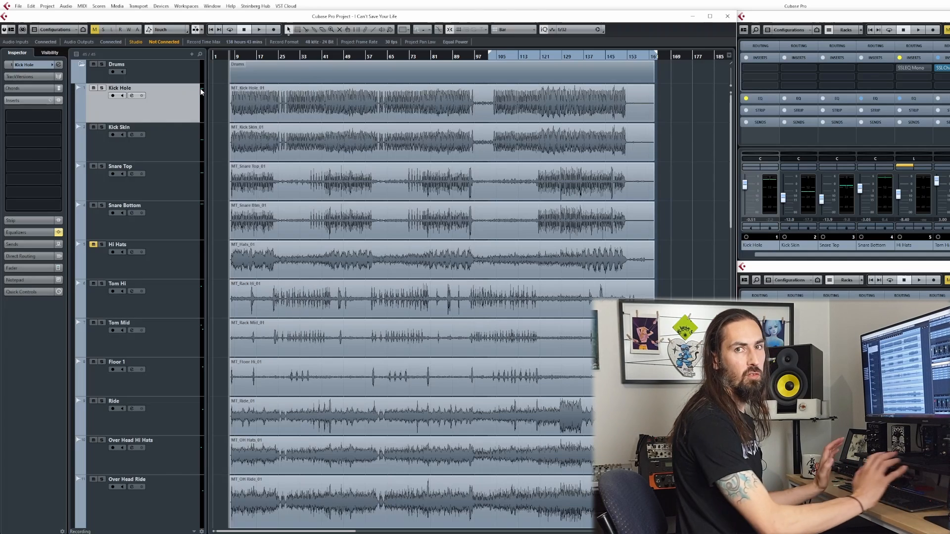
pyautogui.click(152, 349)
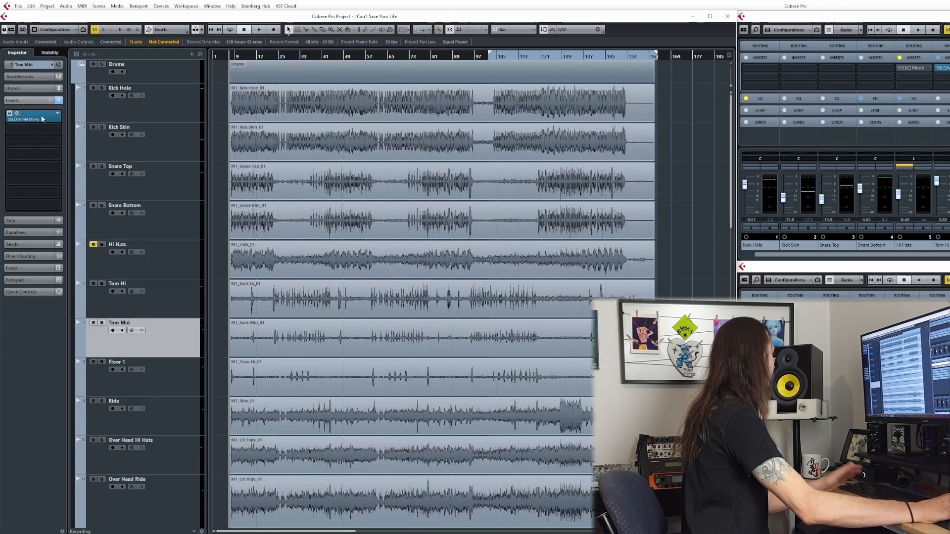
pyautogui.click(131, 307)
pyautogui.click(159, 391)
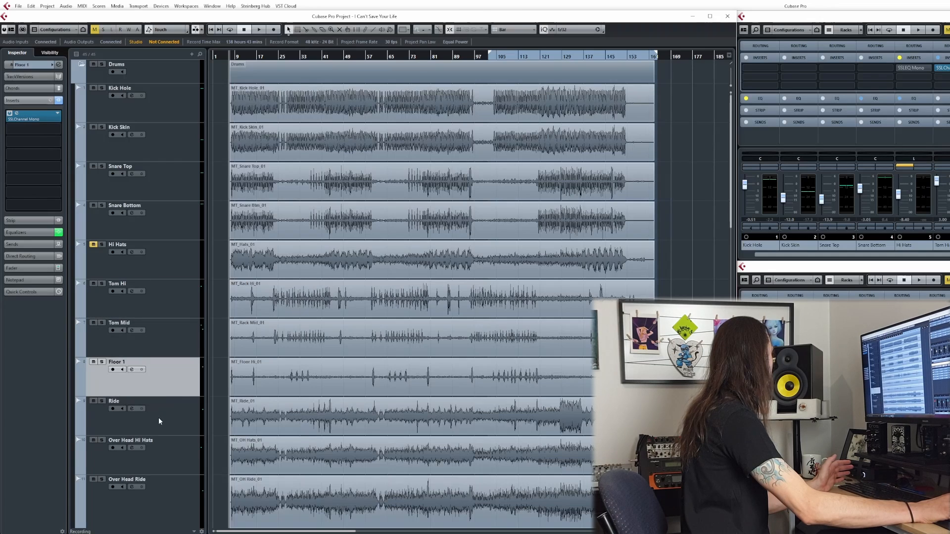
pyautogui.click(168, 426)
pyautogui.click(170, 456)
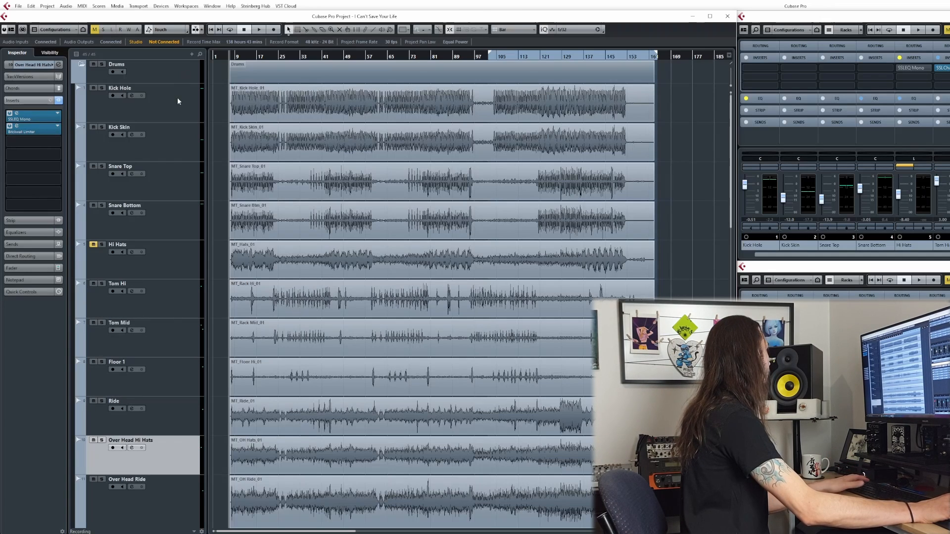
pyautogui.click(173, 115)
pyautogui.click(168, 148)
pyautogui.click(165, 188)
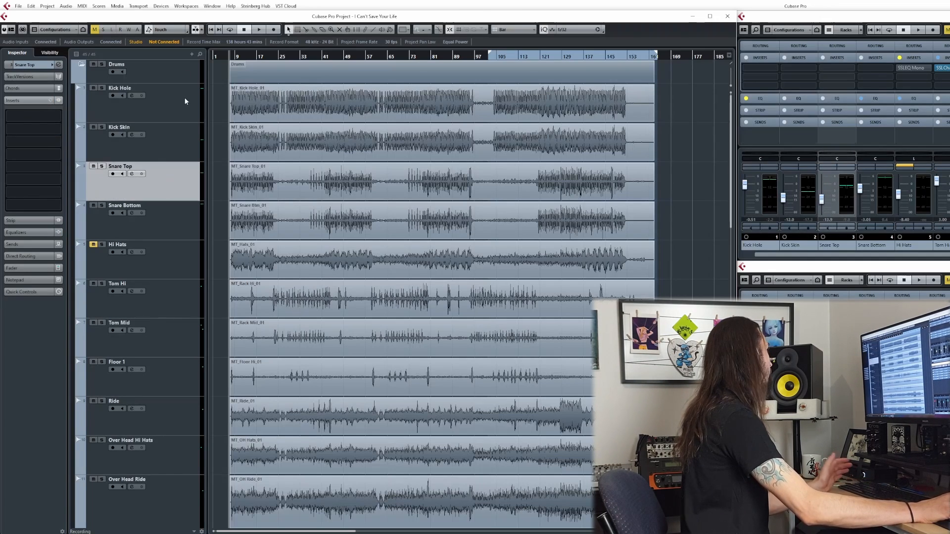
pyautogui.click(178, 109)
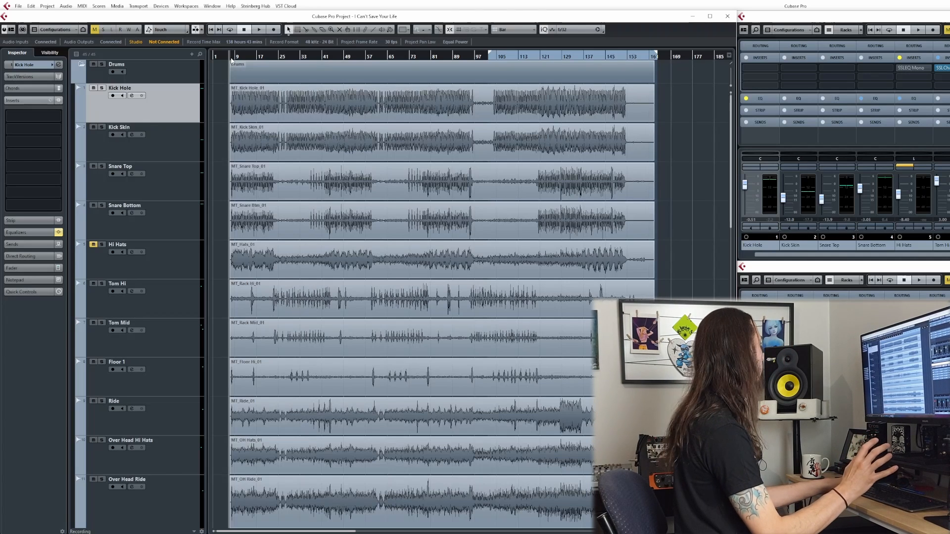
# - Play the song and listen to the Kick Hole and Kick Skin tracks soloed in turn
pyautogui.press('space')
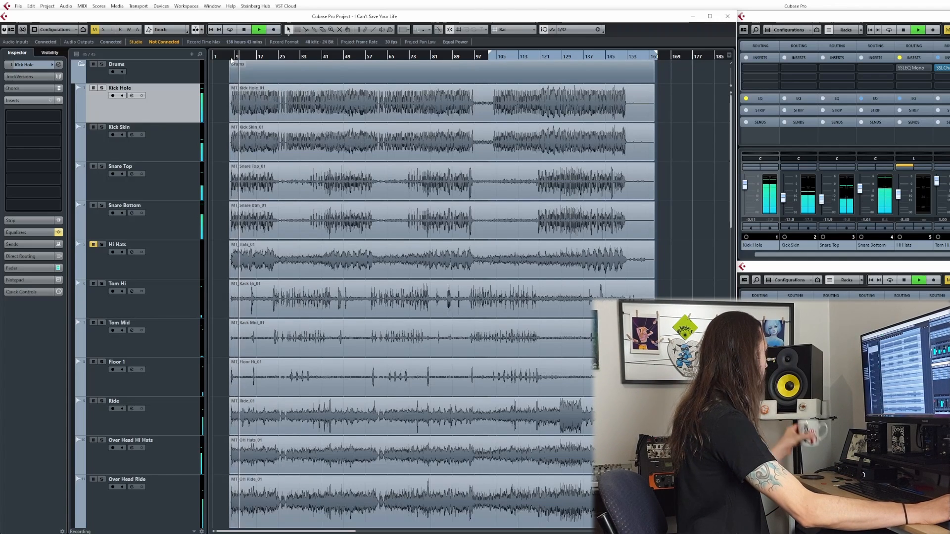
pyautogui.click(102, 89)
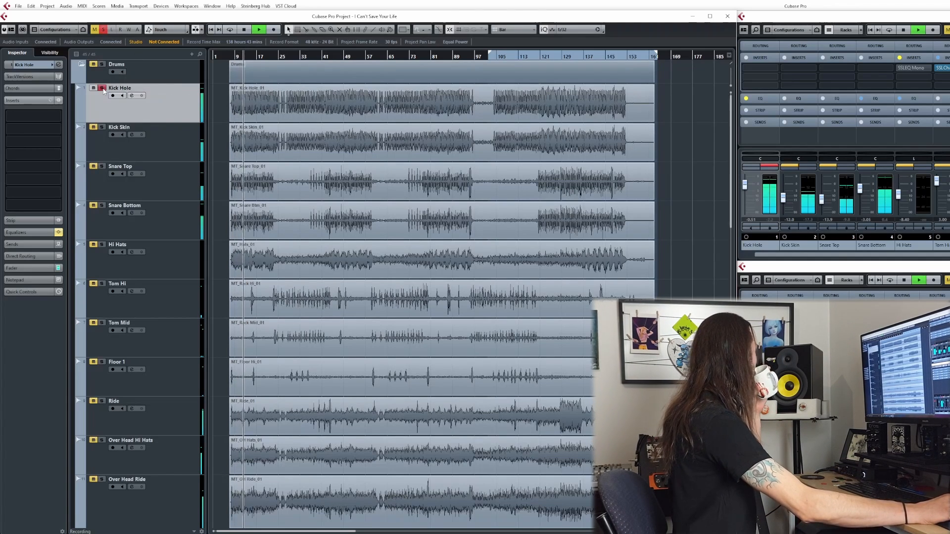
pyautogui.click(102, 128)
pyautogui.click(102, 88)
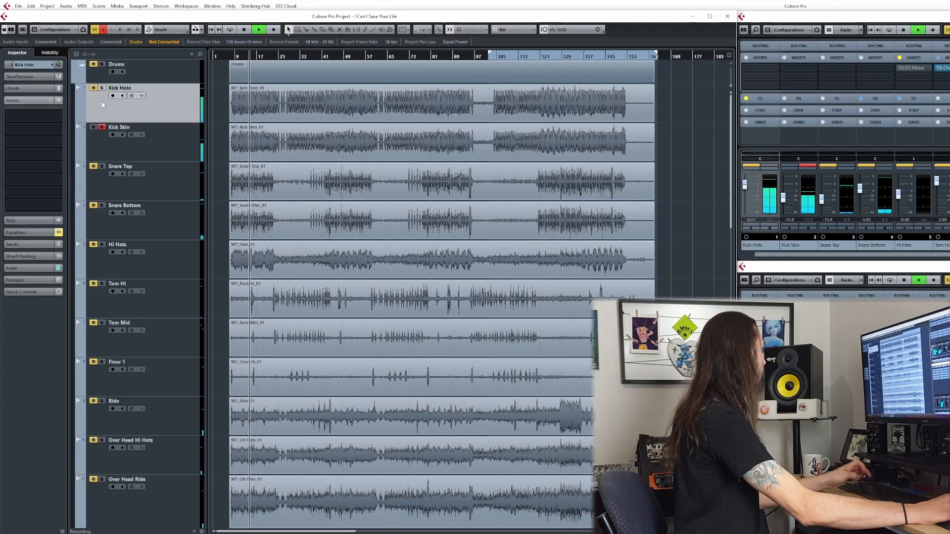
pyautogui.click(102, 128)
# - Listen to Snare Top and Snare Bottom soloed, clear the solos and stop playback
pyautogui.click(102, 166)
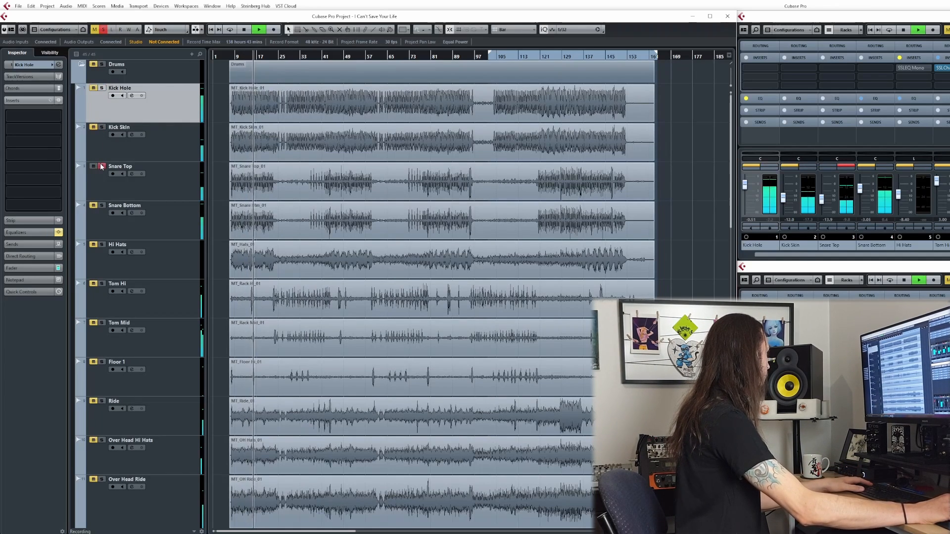
pyautogui.click(103, 206)
pyautogui.click(103, 166)
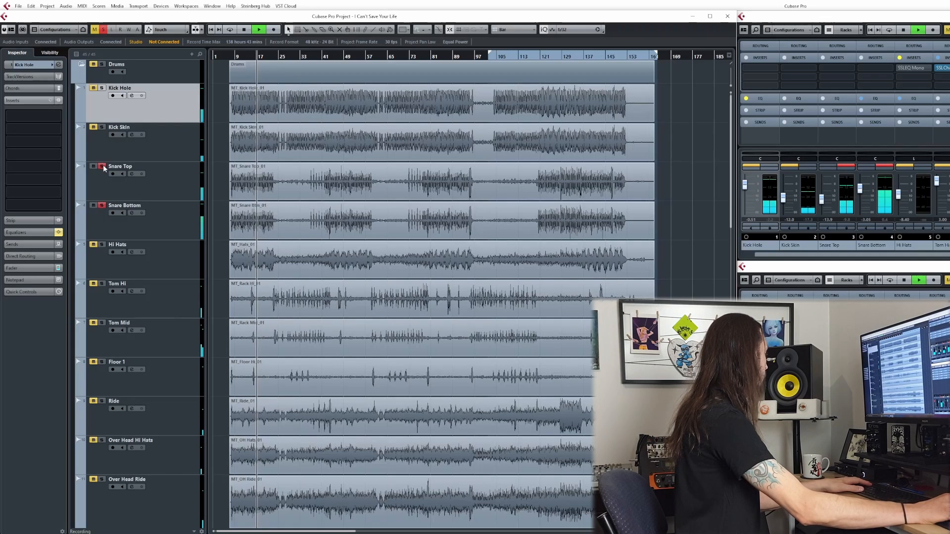
pyautogui.click(101, 205)
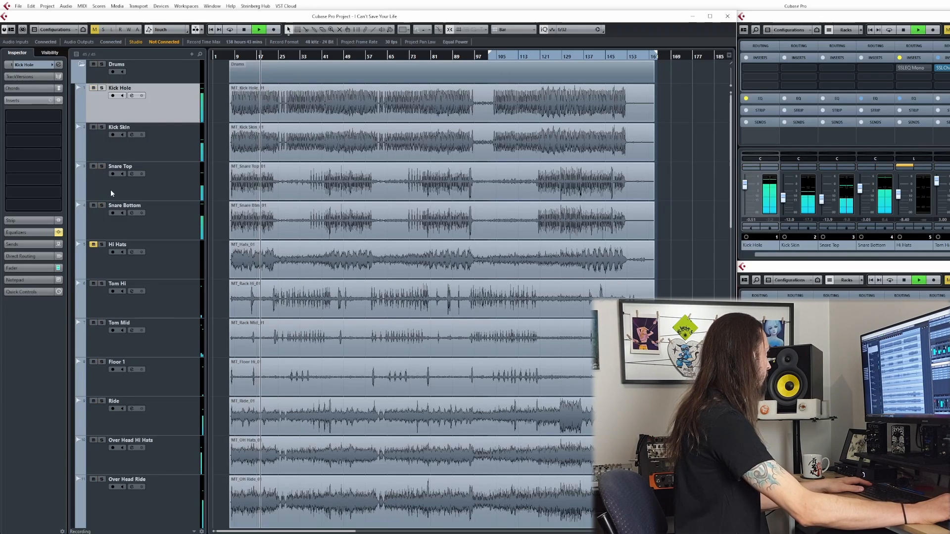
pyautogui.press('space')
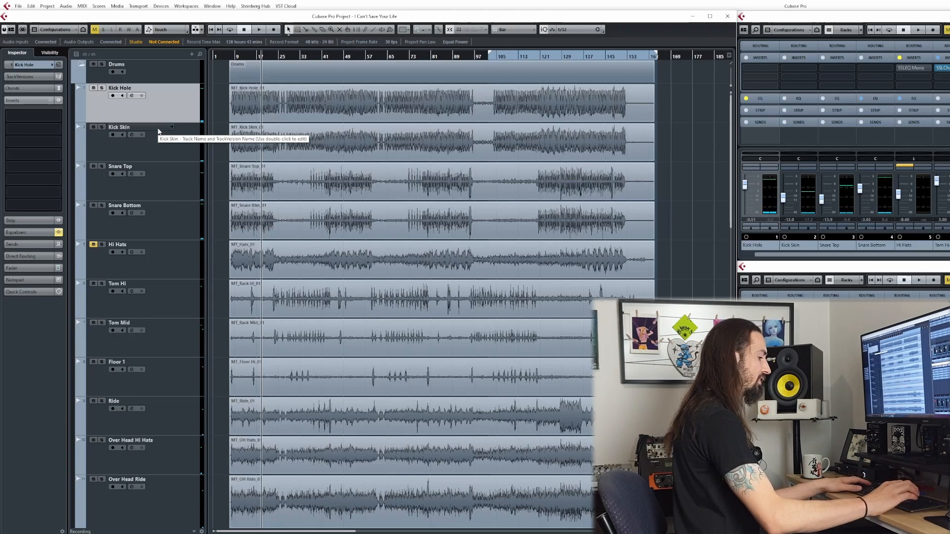
# - Return the playhead to the song start and insert Trigger_2 on Kick Hole, placing its window clear of the webcam area
pyautogui.press('KP_1')
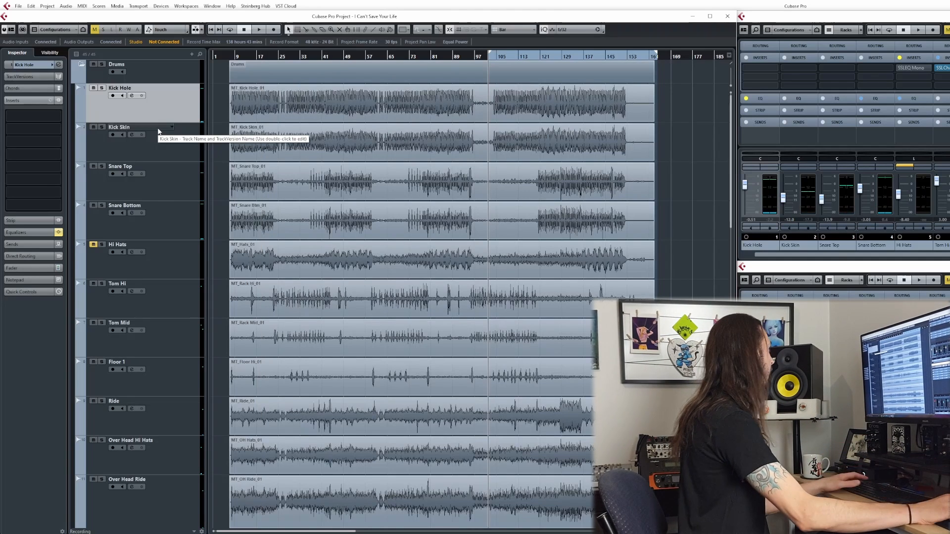
pyautogui.press('KP_Decimal')
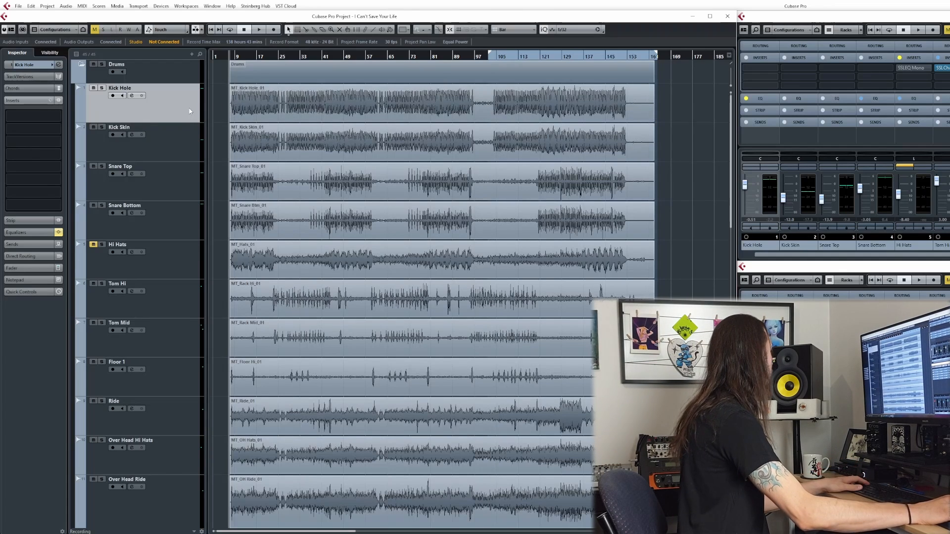
pyautogui.click(36, 125)
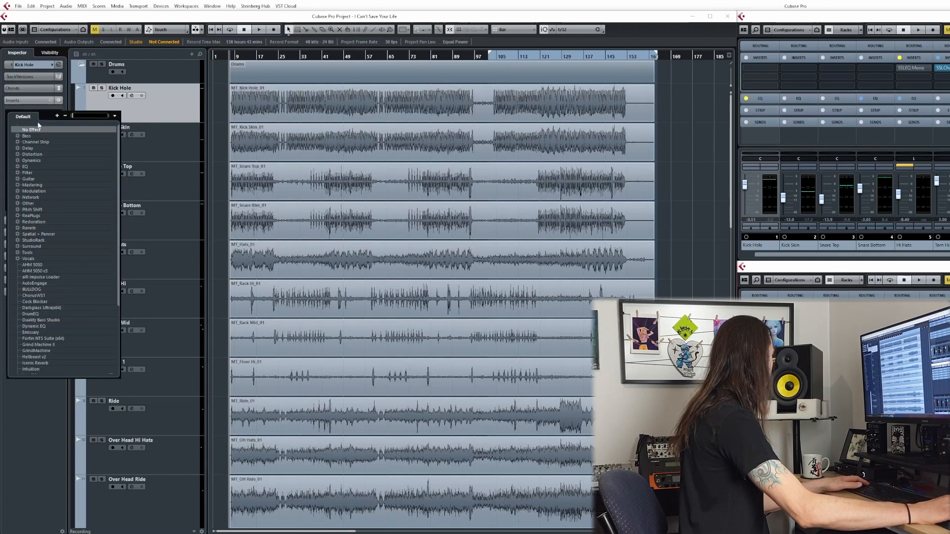
pyautogui.scroll(-5, 36, 306)
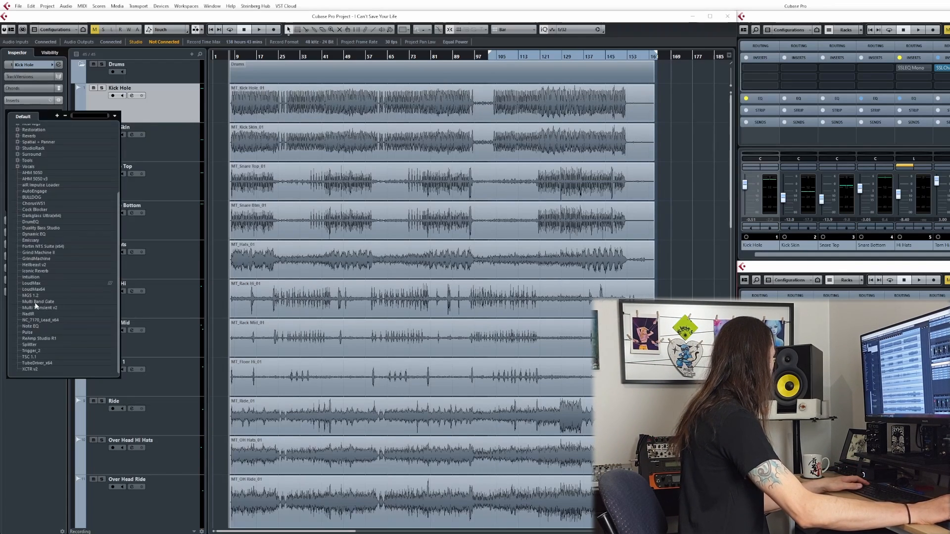
pyautogui.click(36, 350)
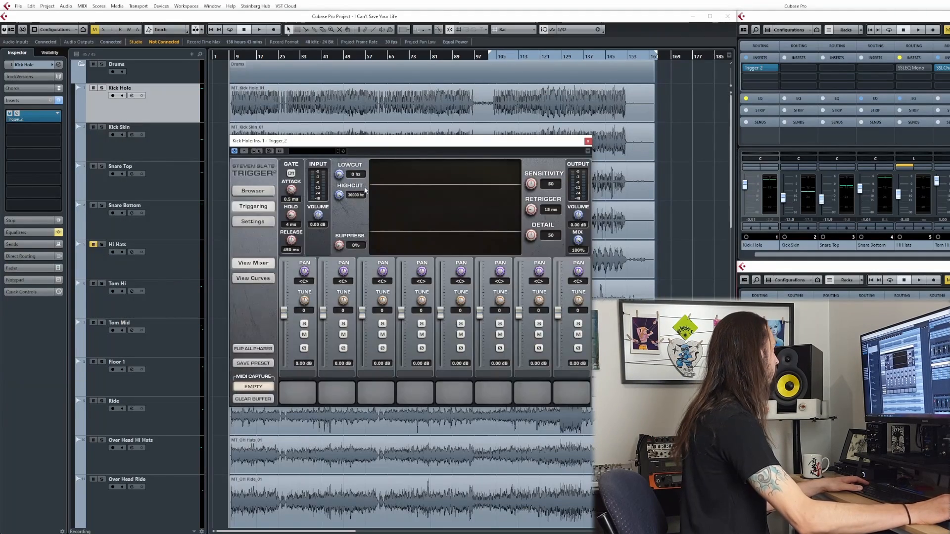
pyautogui.moveTo(393, 146); pyautogui.dragTo(235, 80)
# - Solo Kick Hole and, during playback, set Trigger's Sensitivity to 34 and turn its Gate on
pyautogui.click(102, 88)
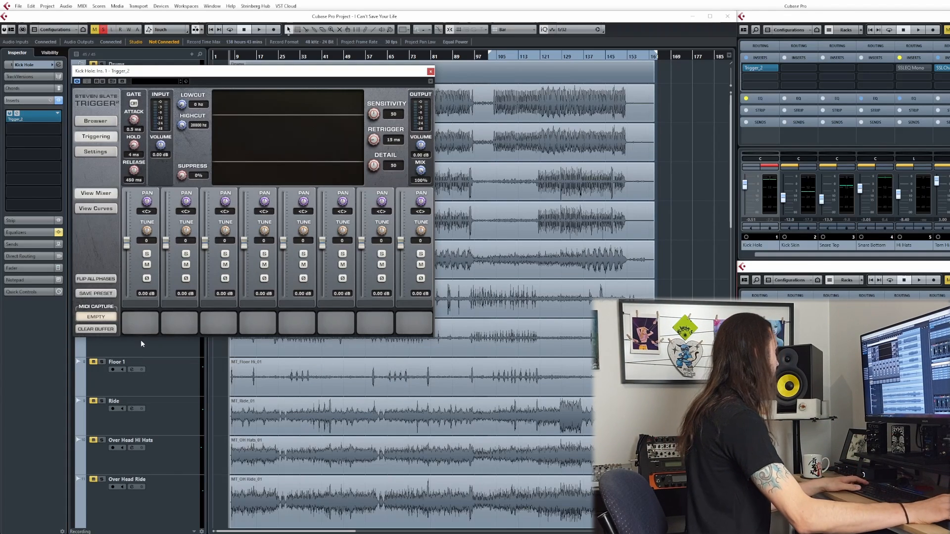
pyautogui.press('space')
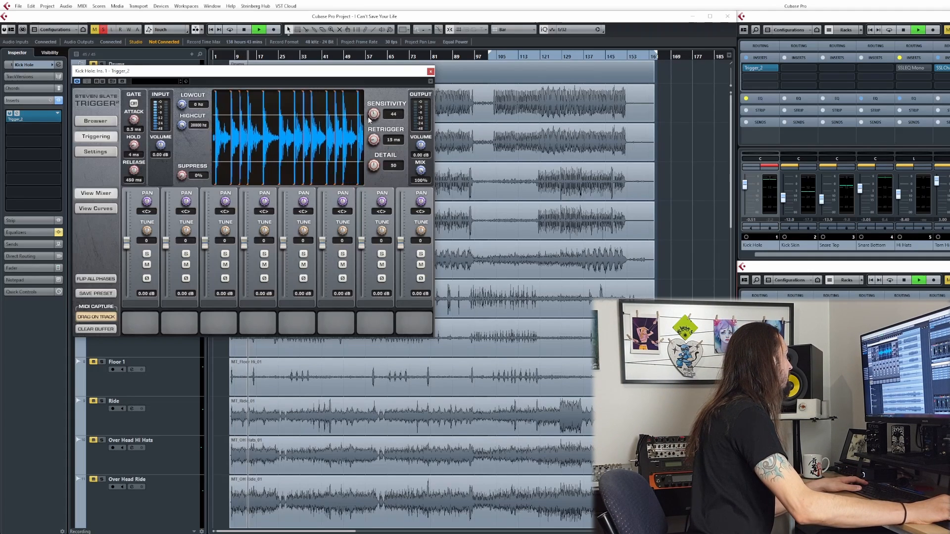
pyautogui.moveTo(368, 125); pyautogui.dragTo(368, 130)
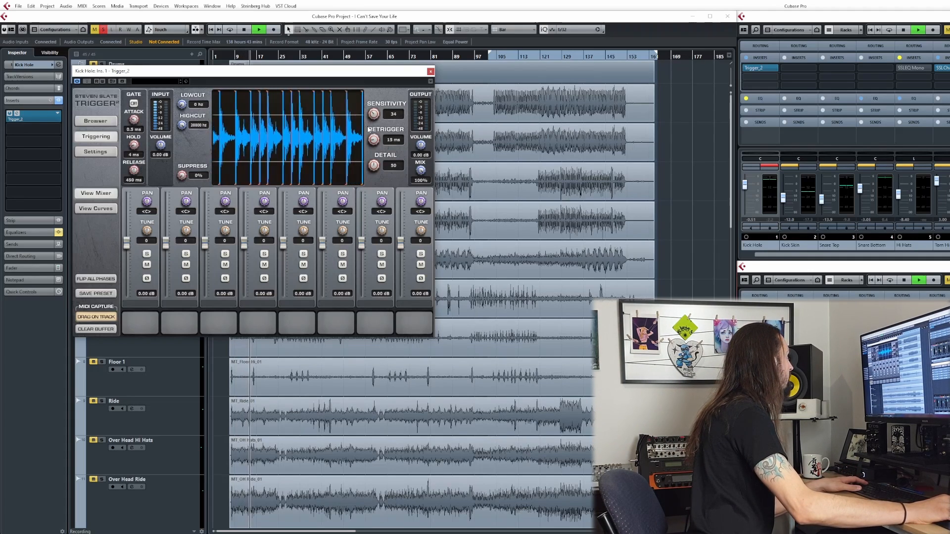
pyautogui.click(134, 105)
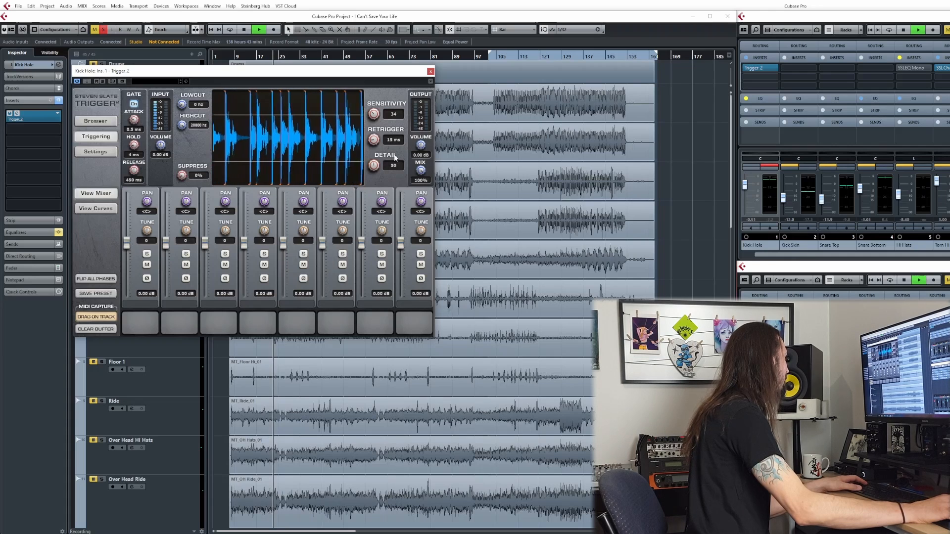
pyautogui.press('space')
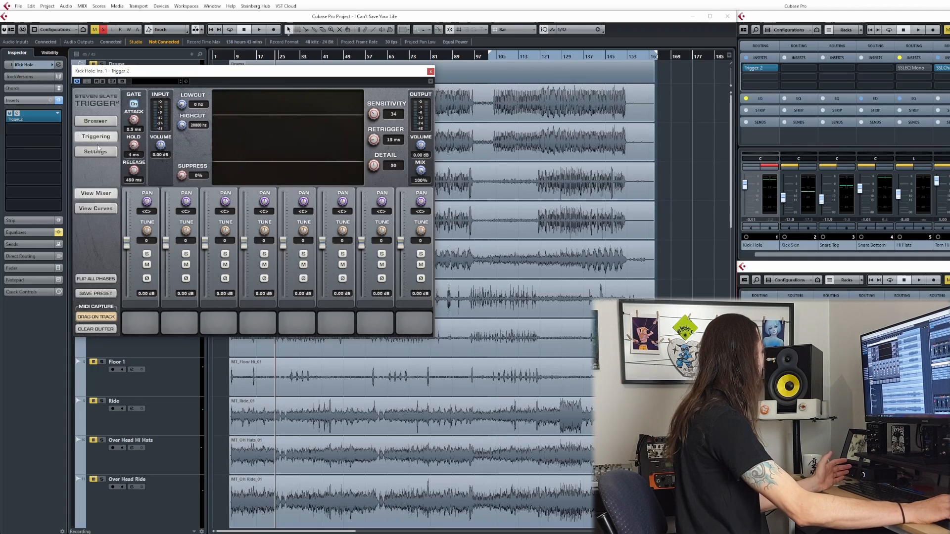
# - Load DW Kick HB DIR.tci from the Trigger2 Deluxe samples into Trigger's first sample slot
pyautogui.click(94, 122)
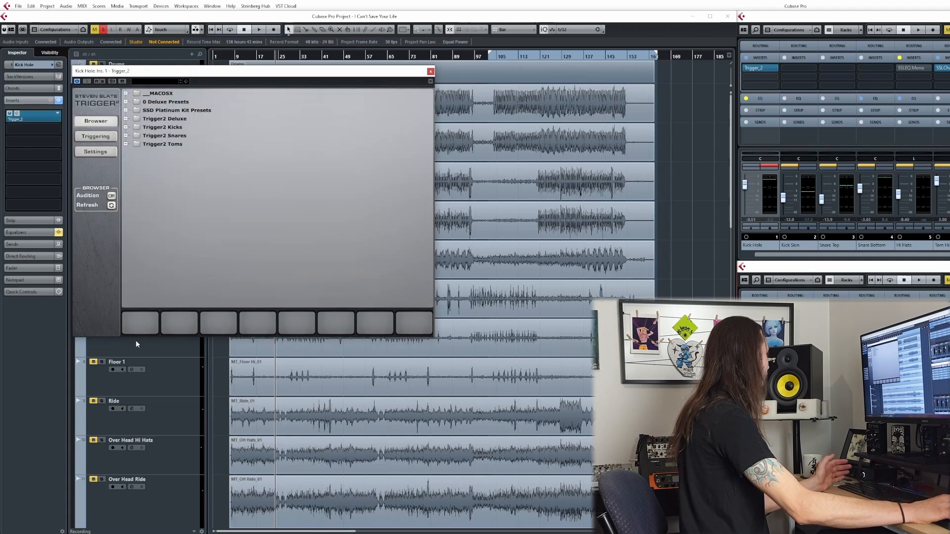
pyautogui.click(126, 119)
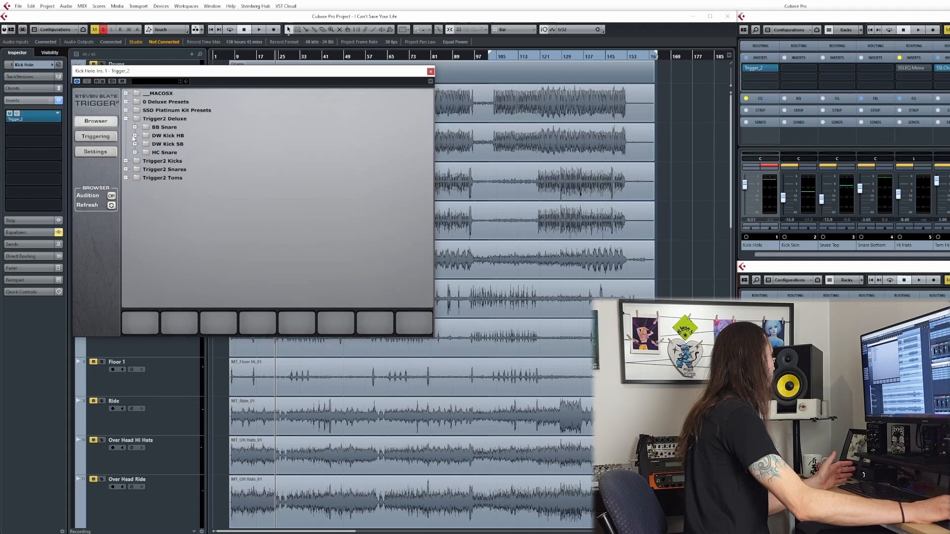
pyautogui.click(134, 136)
pyautogui.click(164, 171)
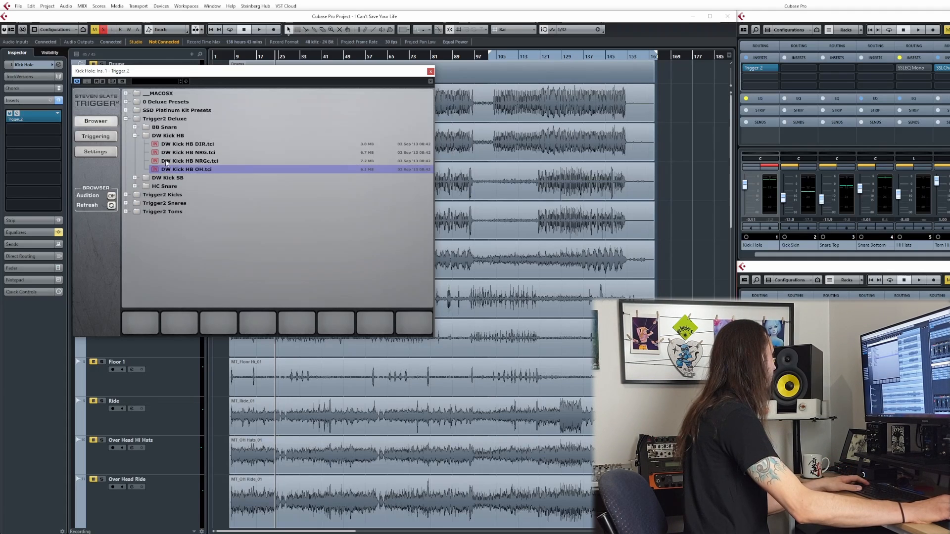
pyautogui.click(169, 161)
pyautogui.click(170, 169)
pyautogui.moveTo(170, 145); pyautogui.dragTo(146, 328)
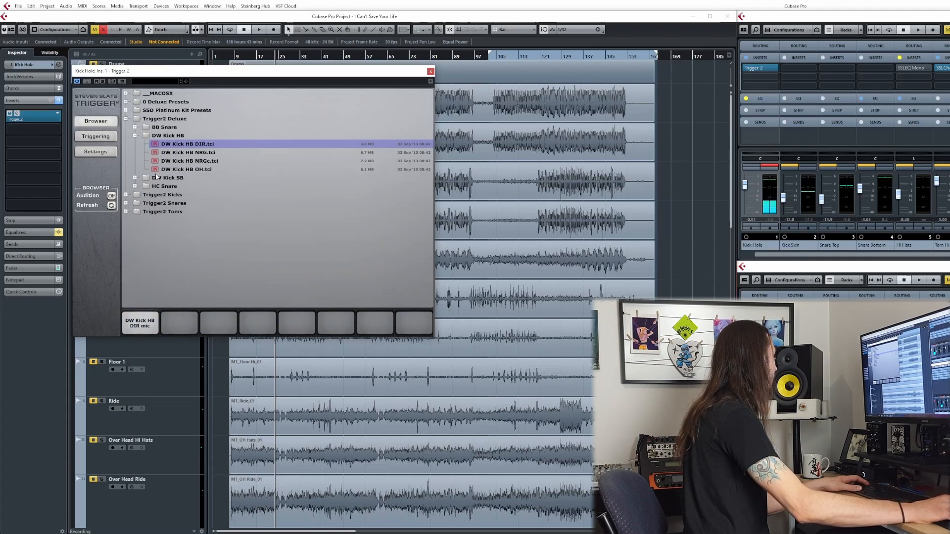
# - Try the DW Kick HB OH, NRGc and NRG samples in the first slot, and restore the DIR sample there
pyautogui.moveTo(157, 171); pyautogui.dragTo(141, 323)
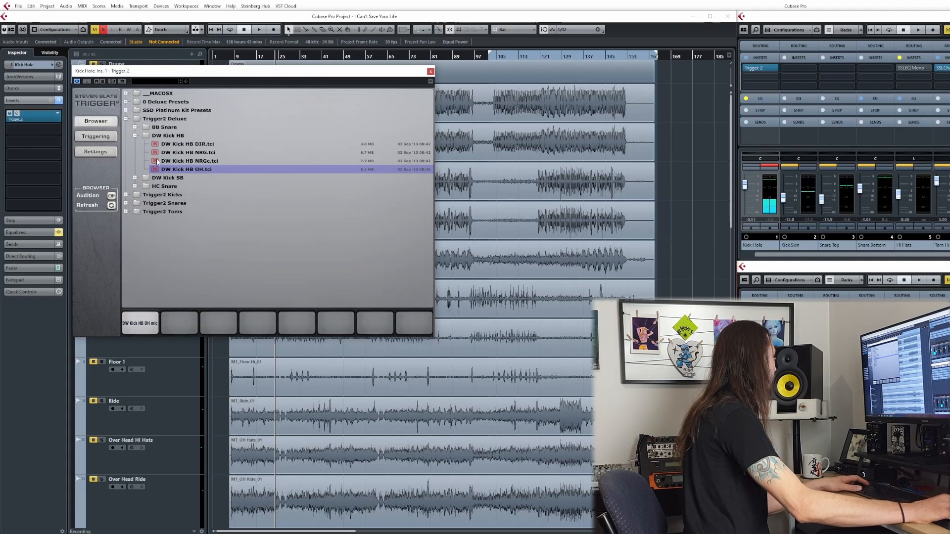
pyautogui.moveTo(157, 162); pyautogui.dragTo(142, 329)
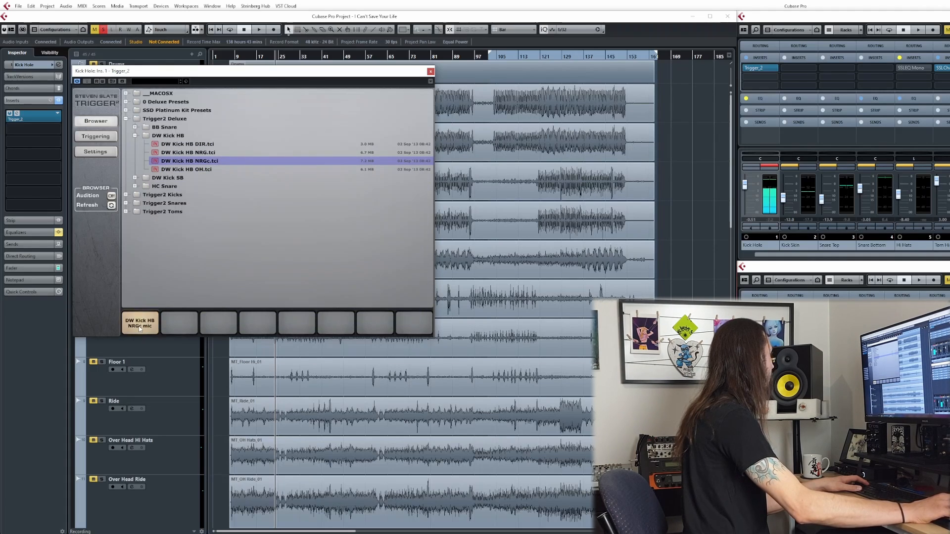
pyautogui.moveTo(156, 153); pyautogui.dragTo(143, 325)
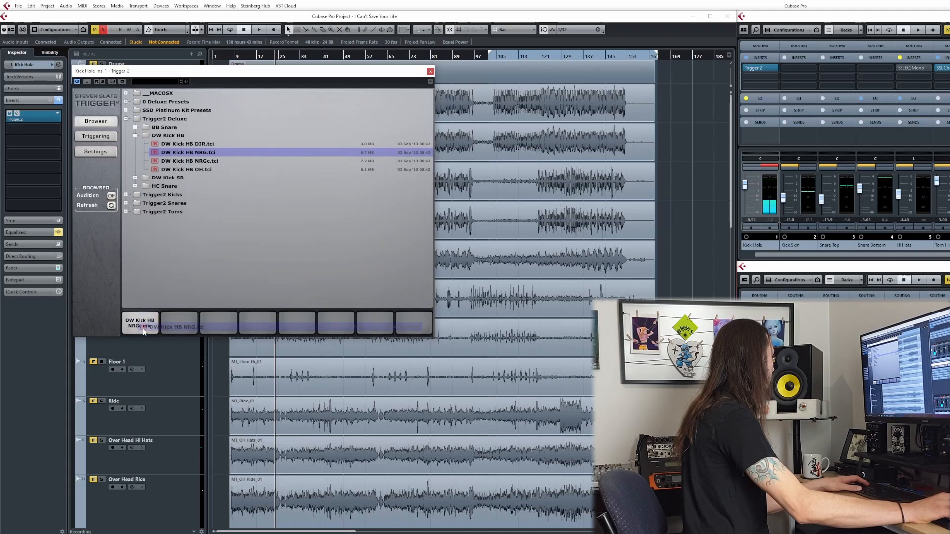
pyautogui.moveTo(164, 144); pyautogui.dragTo(142, 326)
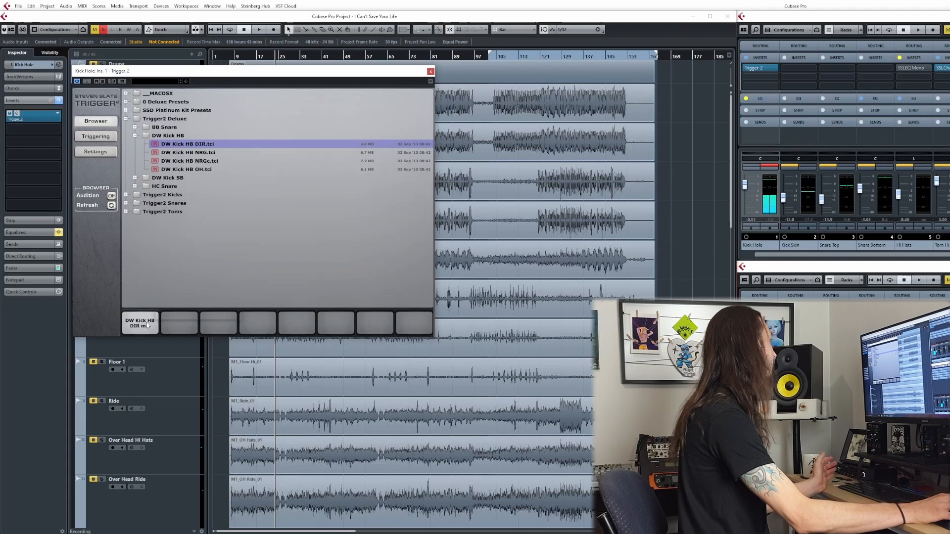
pyautogui.click(147, 325)
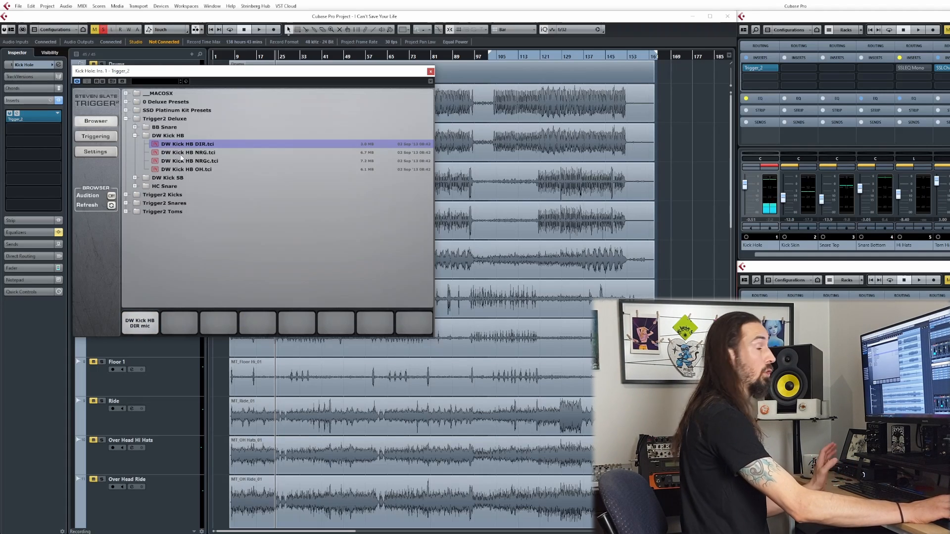
# - Load DW Kick HB NRGc.tci into the second sample slot and play the soloed kick with the triggering view open
pyautogui.moveTo(182, 161); pyautogui.dragTo(182, 328)
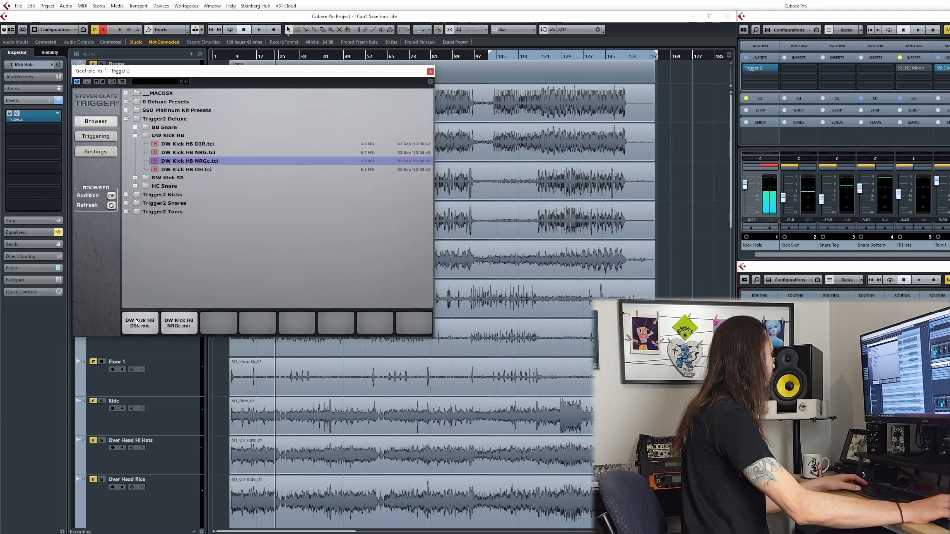
pyautogui.click(91, 139)
pyautogui.press('space')
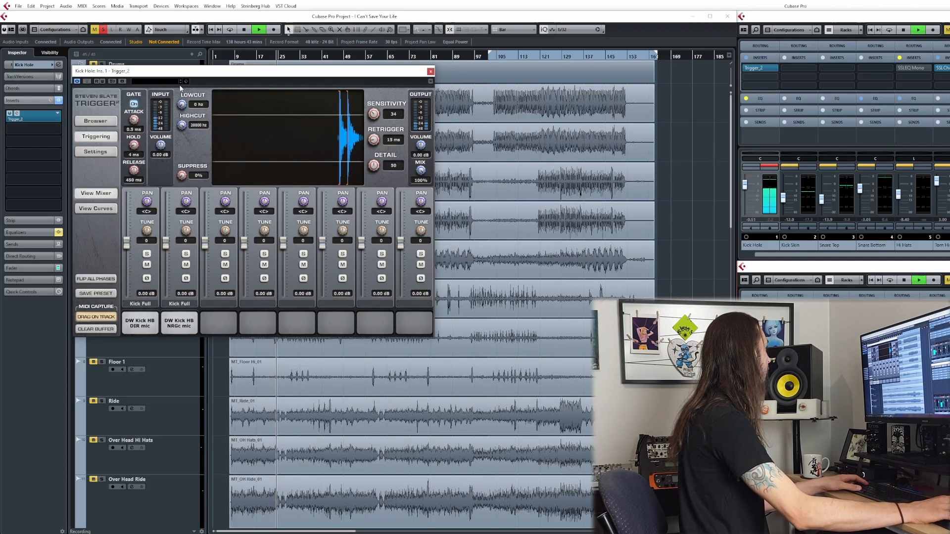
# - Lower the second sample slot's level to about -9 dB, checking the blend against playback of the soloed kick
pyautogui.press('space')
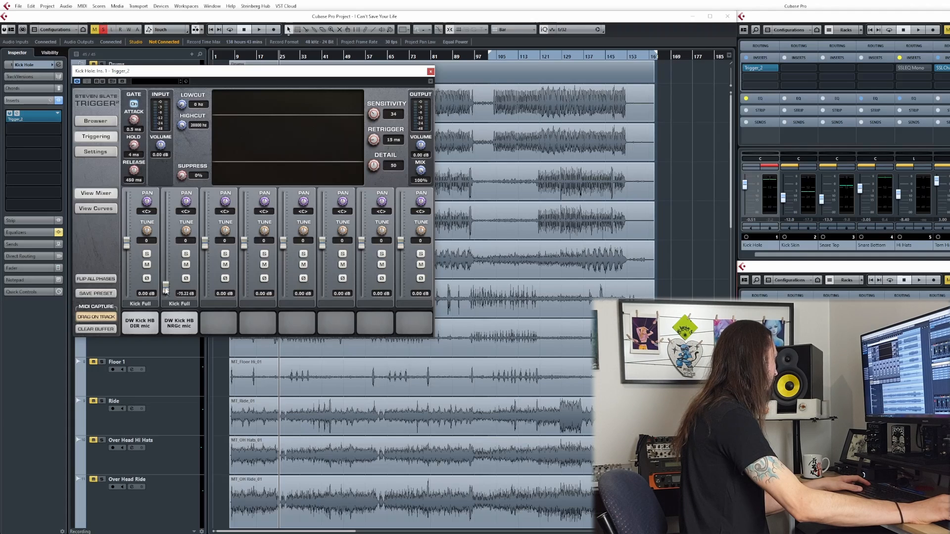
pyautogui.moveTo(164, 293); pyautogui.dragTo(167, 282)
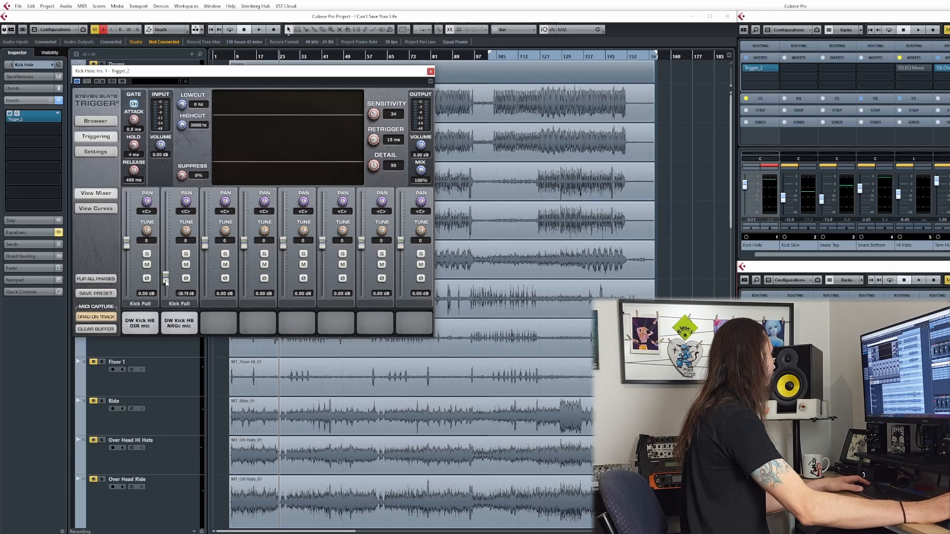
pyautogui.press('space')
pyautogui.moveTo(166, 282); pyautogui.dragTo(167, 264)
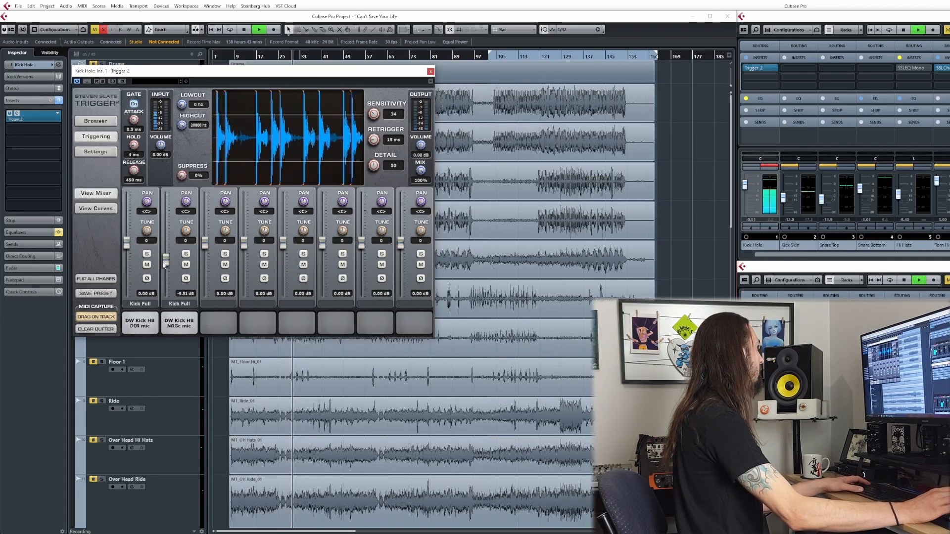
pyautogui.press('space')
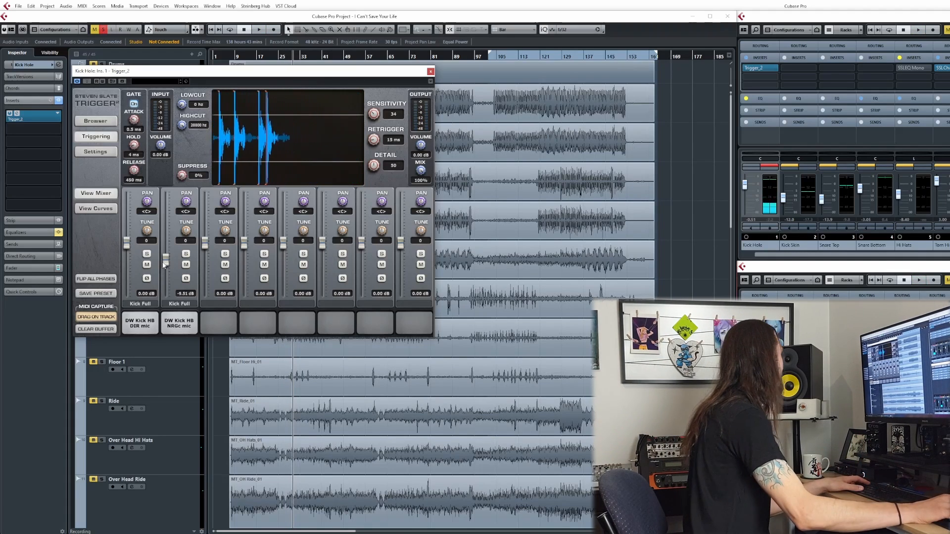
# - Clear the DW Kick HB NRGc sample from Trigger's second slot and return to the triggering view
pyautogui.click(178, 324)
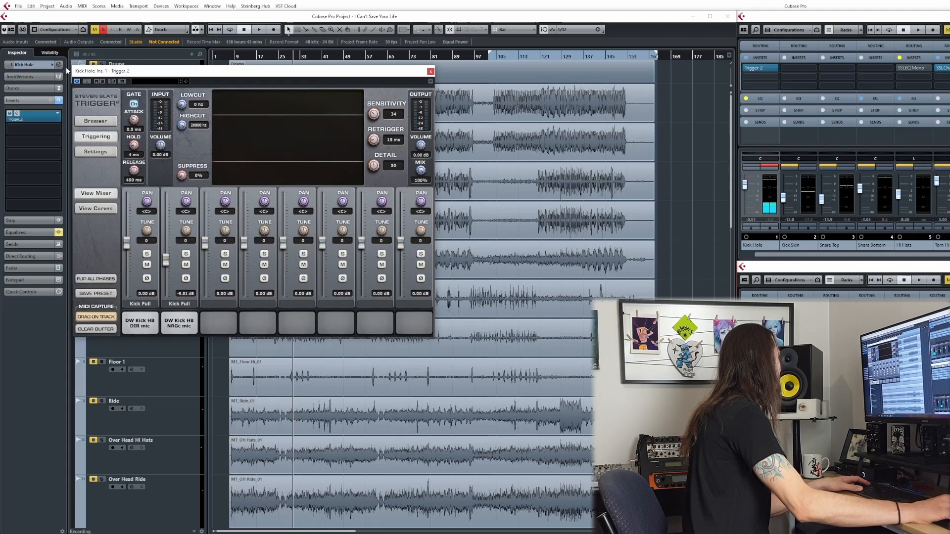
pyautogui.click(99, 123)
pyautogui.rightClick(191, 333)
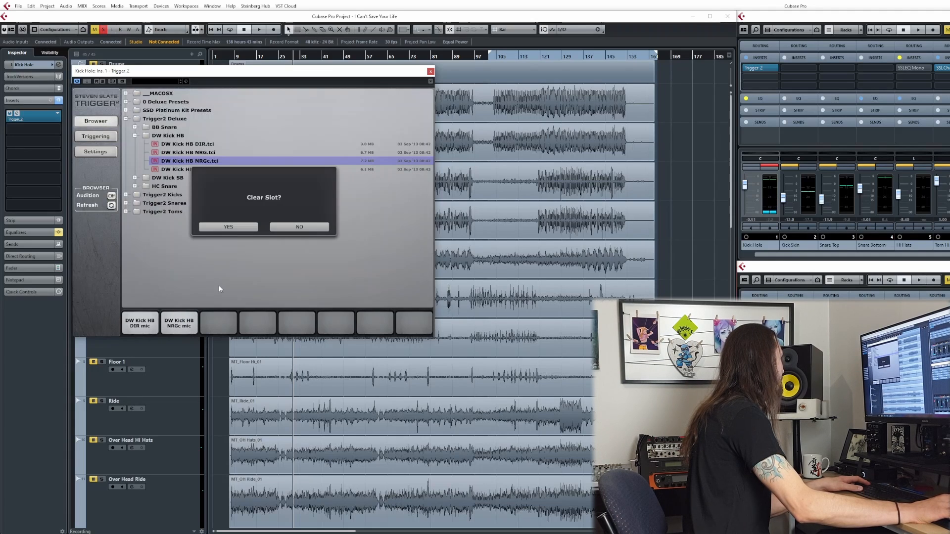
pyautogui.click(249, 230)
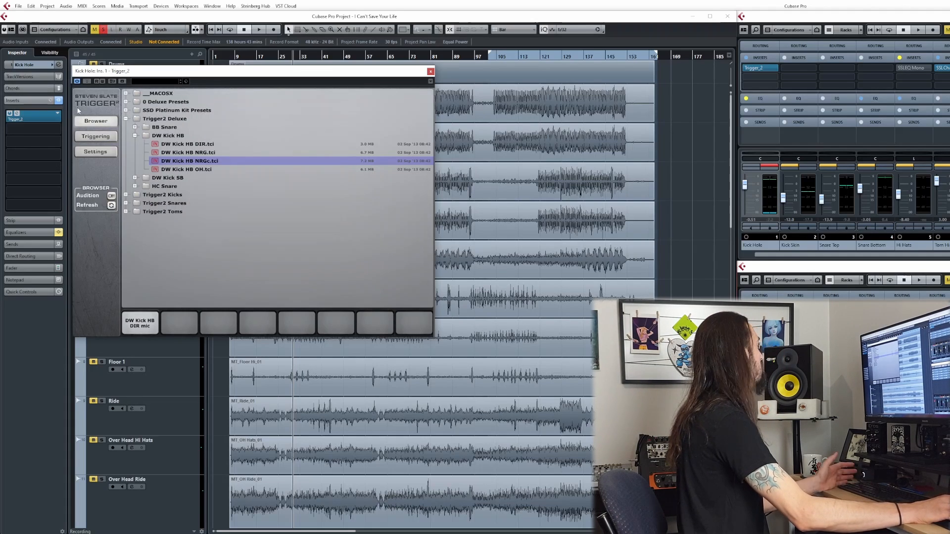
pyautogui.click(95, 136)
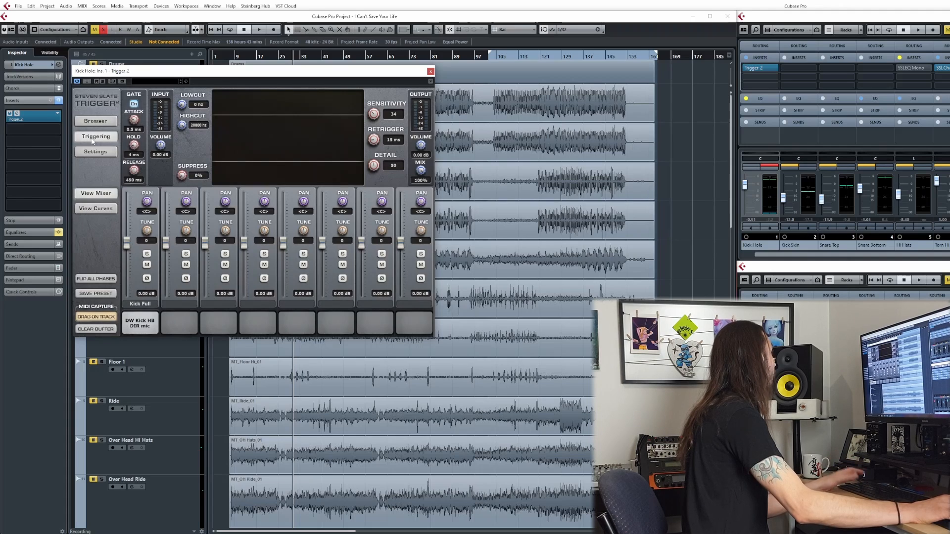
# - Play the soloed kick, set the DIR sample slot's level to 6.44 dB, and try Trigger's Mix at 73%
pyautogui.press('space')
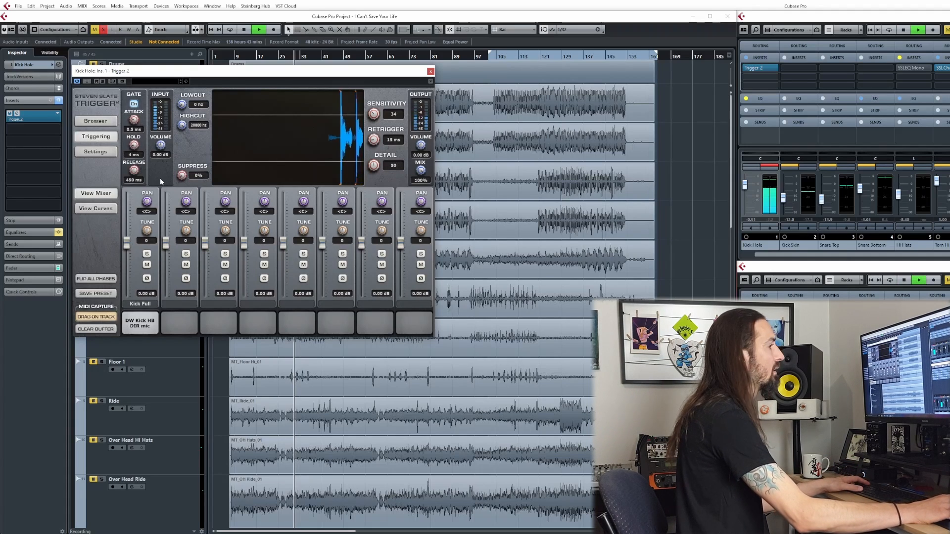
pyautogui.moveTo(126, 243); pyautogui.dragTo(127, 229)
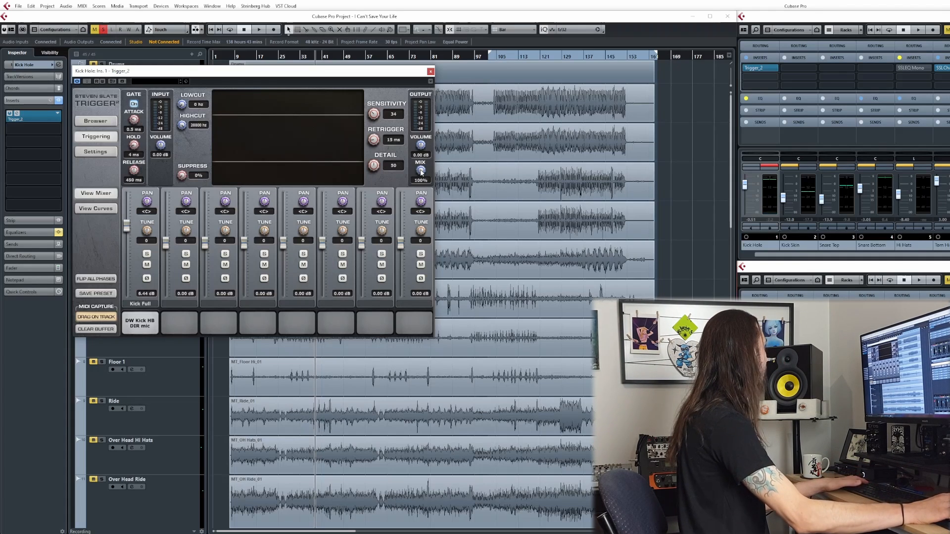
pyautogui.moveTo(421, 173); pyautogui.dragTo(398, 197)
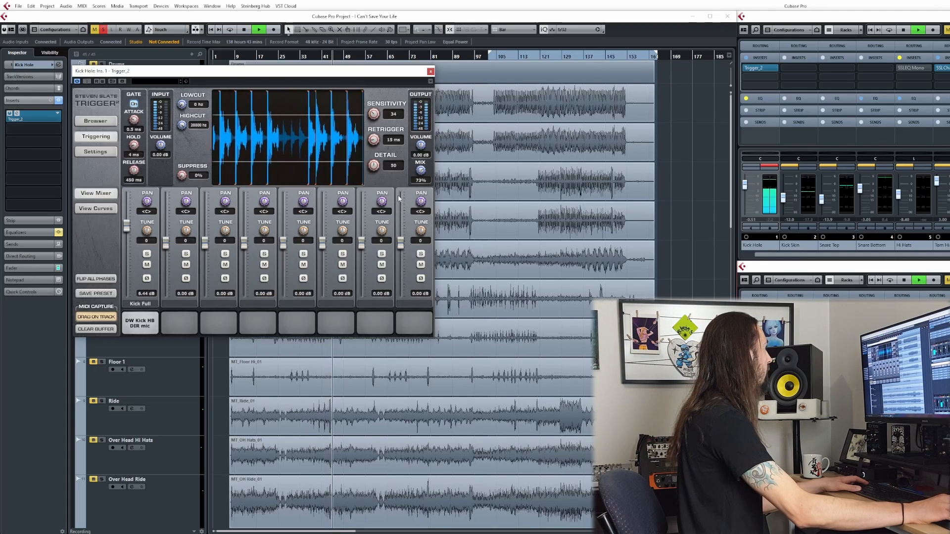
pyautogui.press('space')
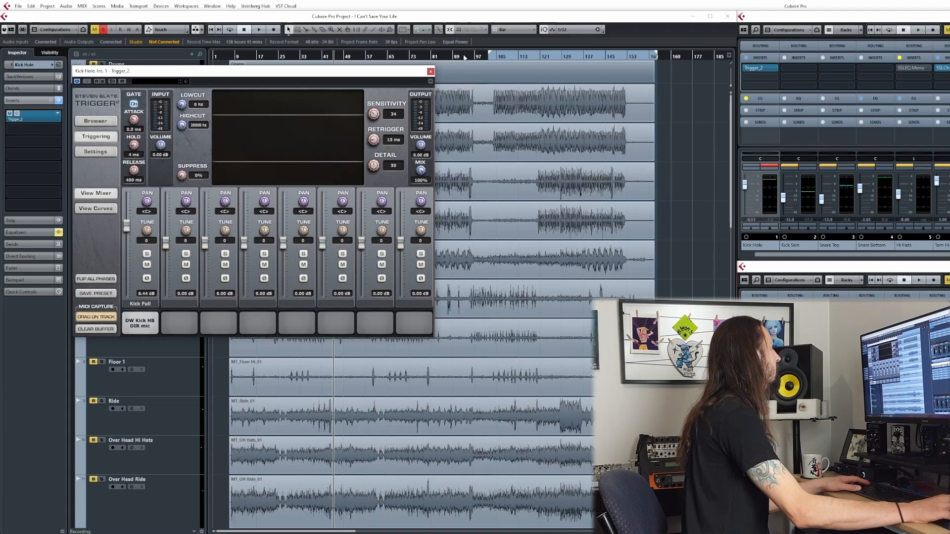
# - Close the Trigger window, return the playback position to the start of the drum recordings, and unsolo Kick Hole
pyautogui.click(430, 72)
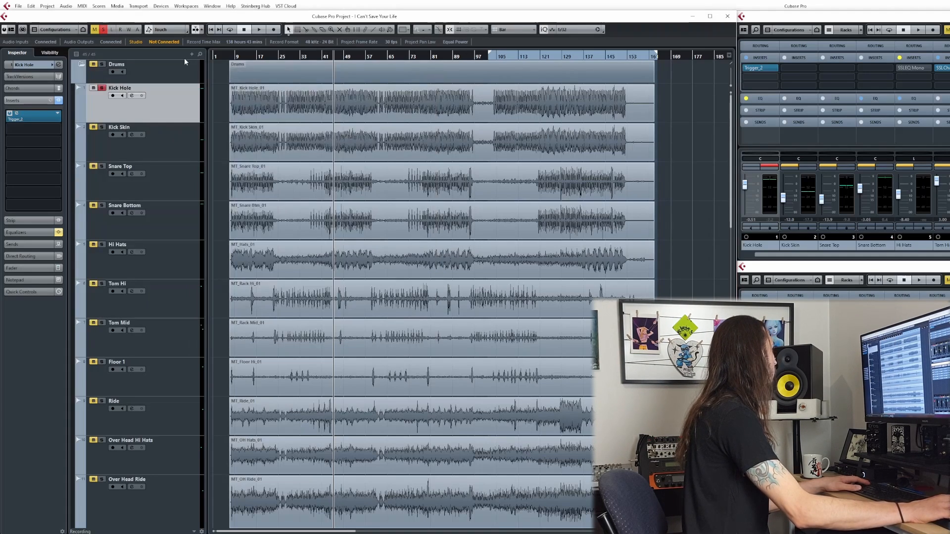
pyautogui.click(230, 57)
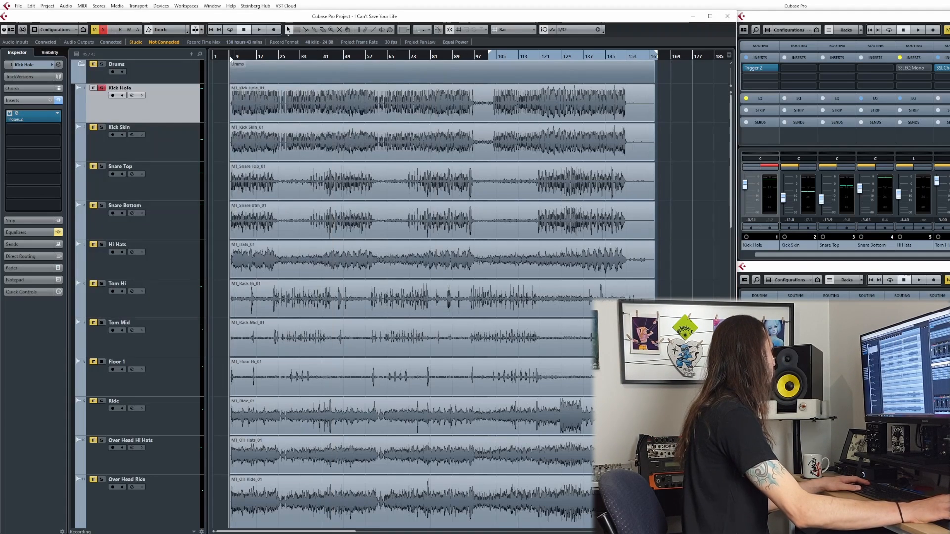
pyautogui.click(101, 89)
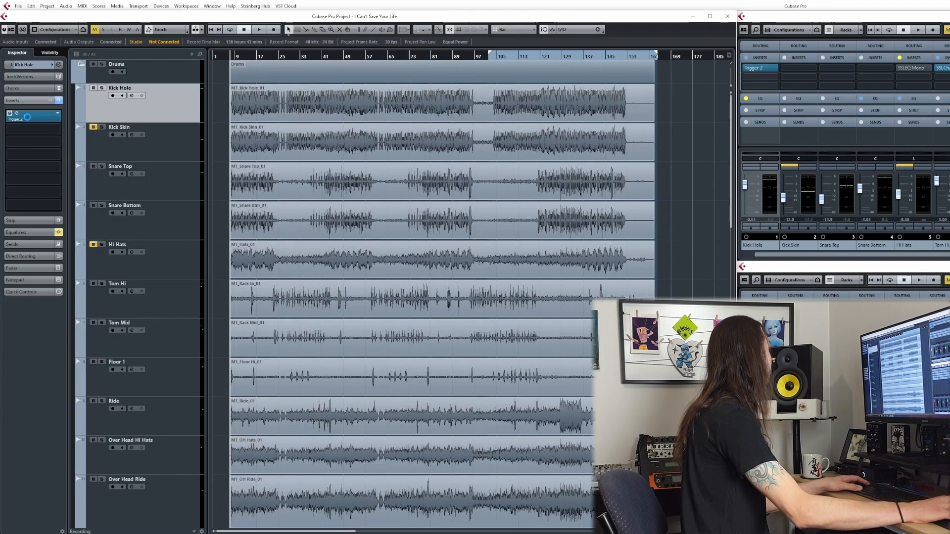
# - Play the full drum mix and compare the kick with Trigger bypassed and active, closing the plug-in window when done
pyautogui.press('space')
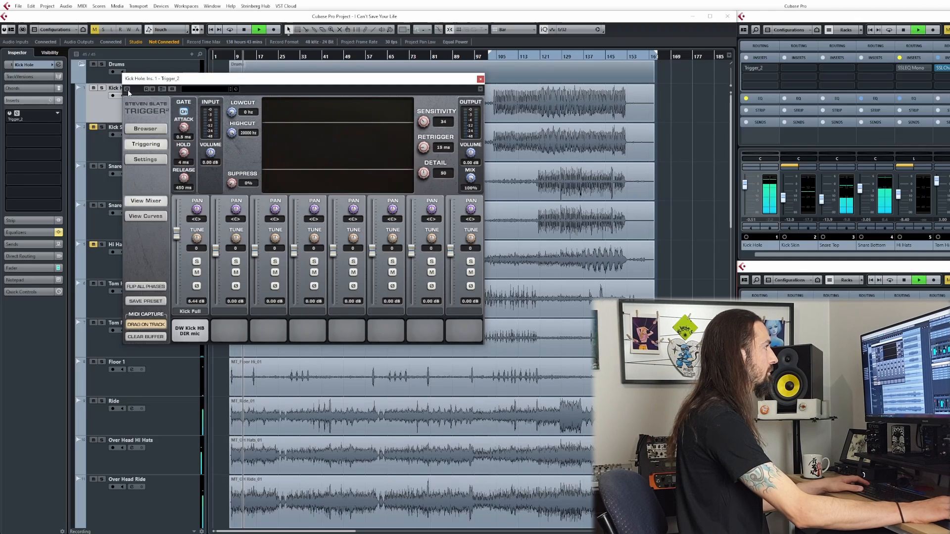
pyautogui.click(128, 90)
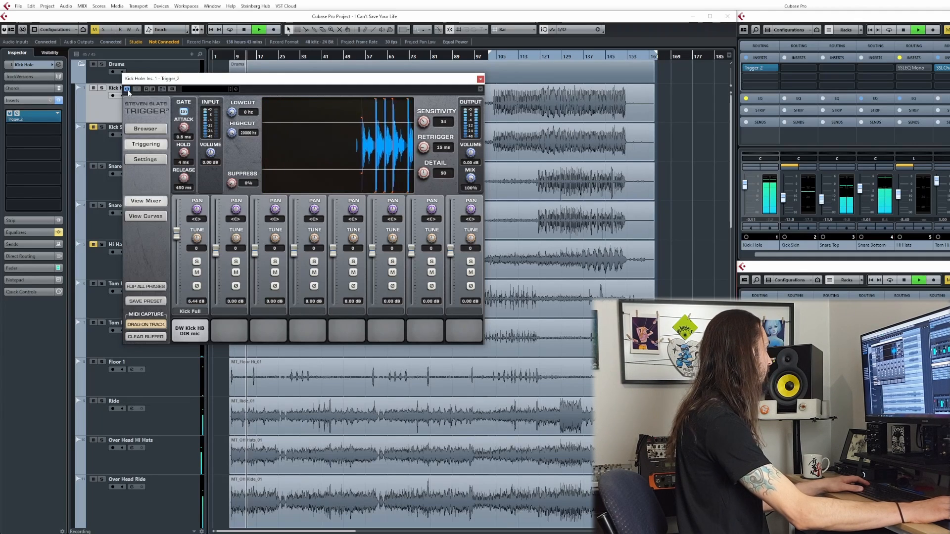
pyautogui.press('space')
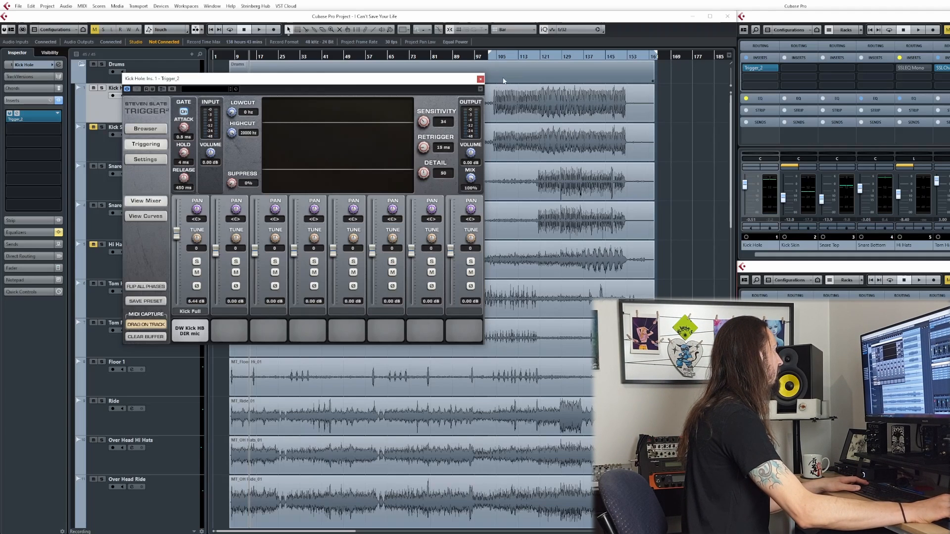
pyautogui.click(480, 79)
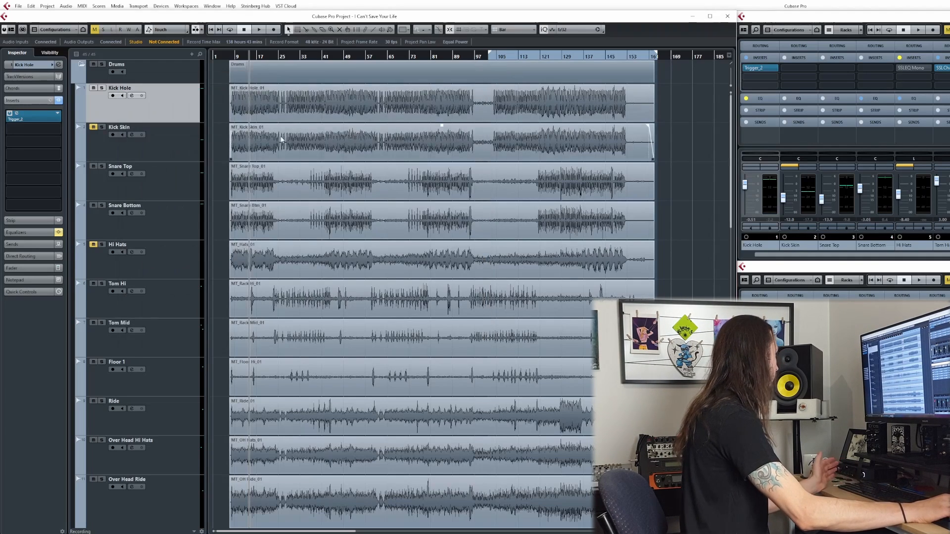
# - Solo the Snare Top track, load Trigger_2 in its first insert slot, and play the snare through it
pyautogui.click(152, 196)
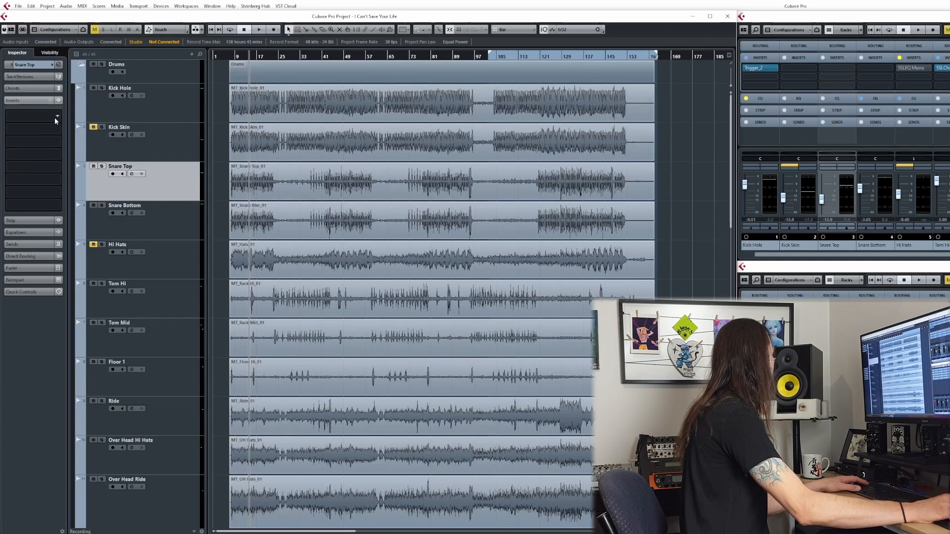
pyautogui.click(102, 166)
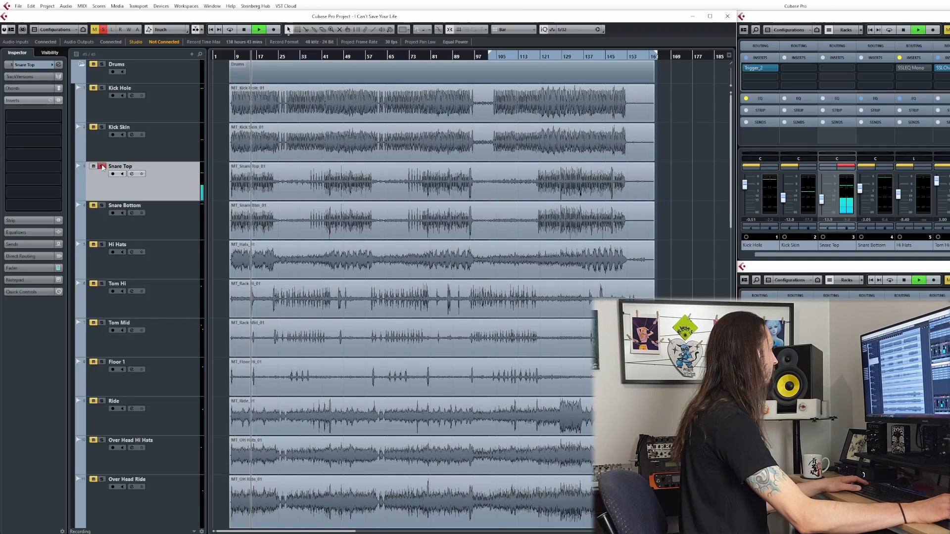
pyautogui.press('space')
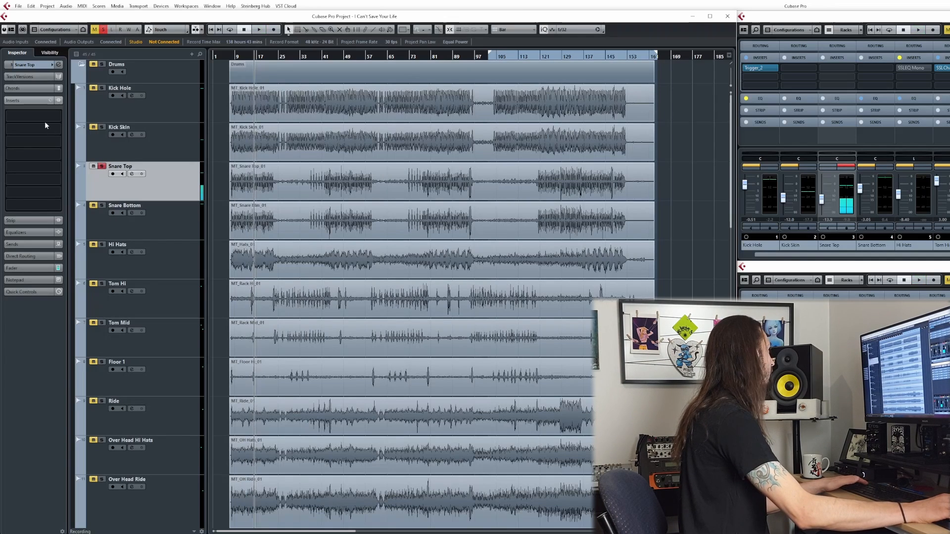
pyautogui.click(43, 117)
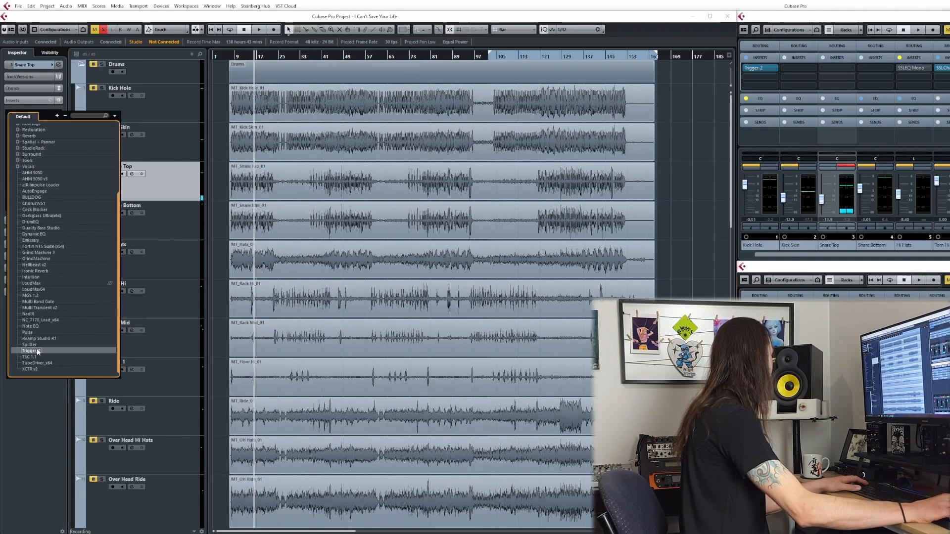
pyautogui.click(38, 351)
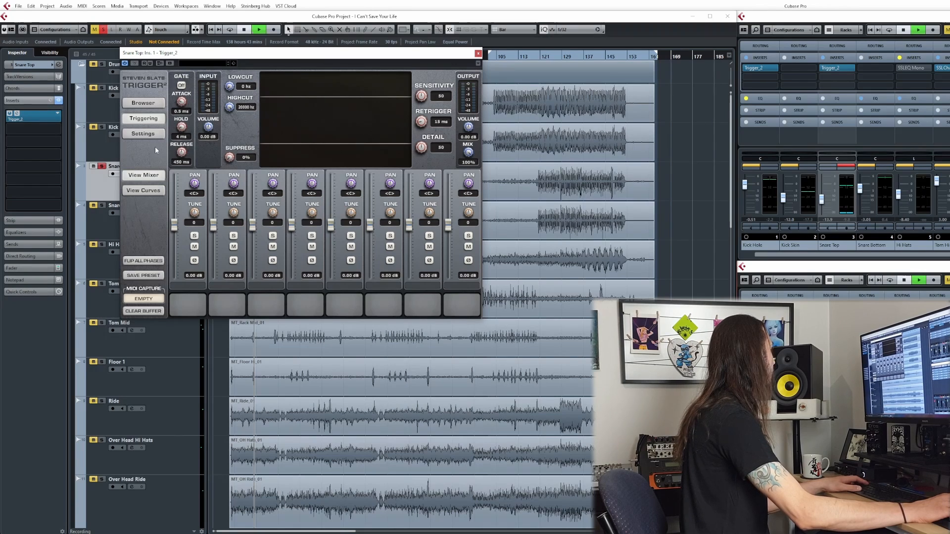
pyautogui.press('space')
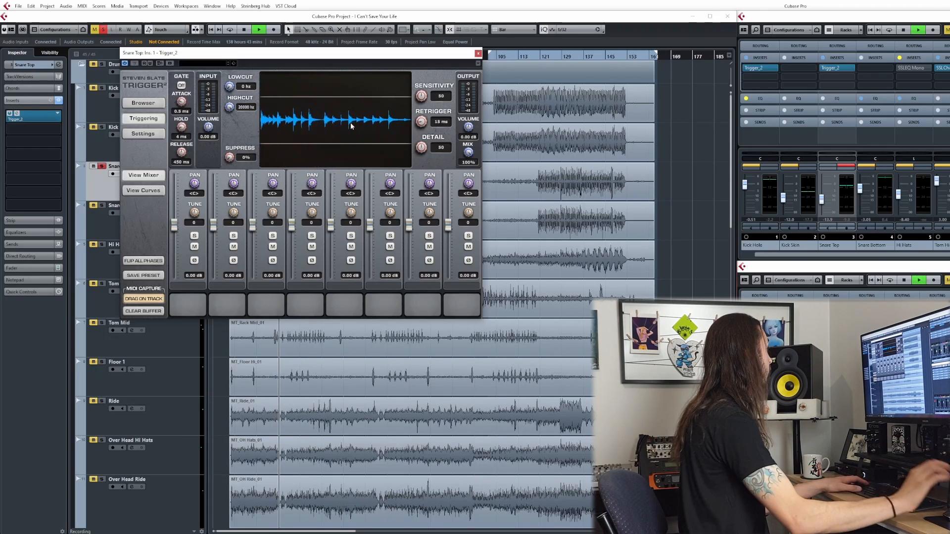
pyautogui.press('space')
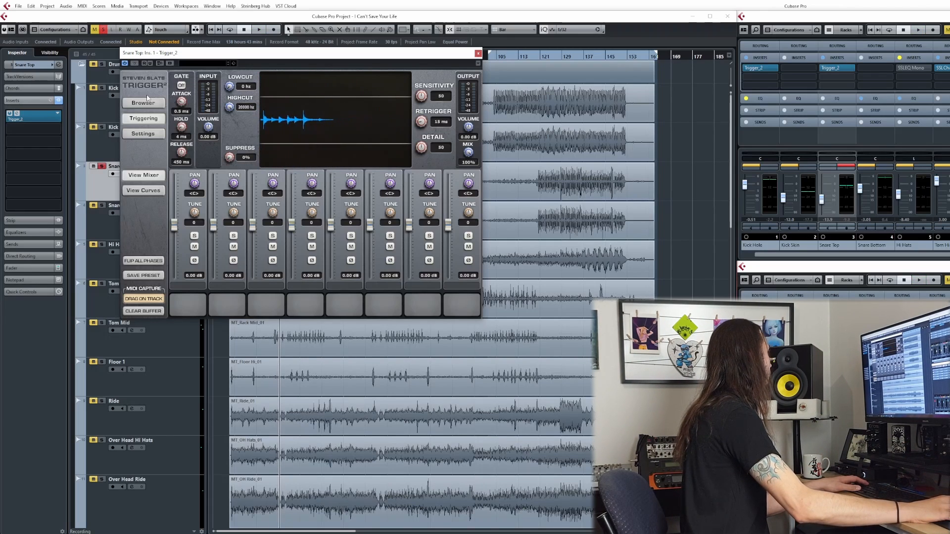
# - Try SlateSnare Z1.tci from the Trigger2 Snares samples in the first slot, and replace it with SlateSnare Z3.tci
pyautogui.click(146, 102)
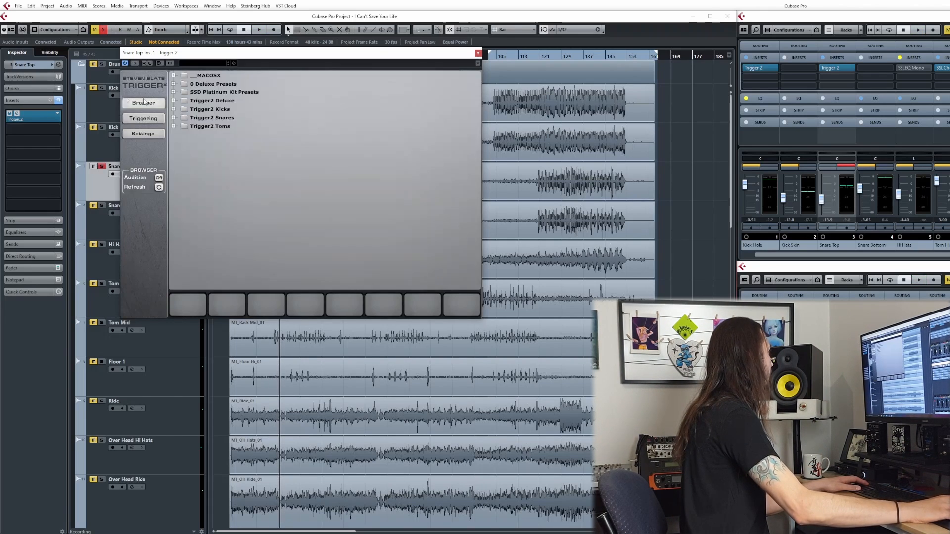
pyautogui.click(174, 118)
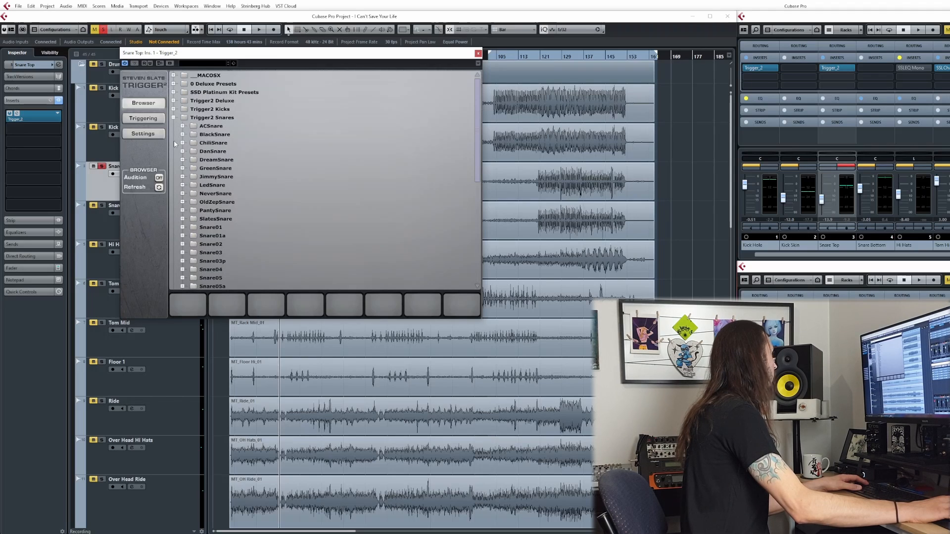
pyautogui.scroll(-3, 216, 176)
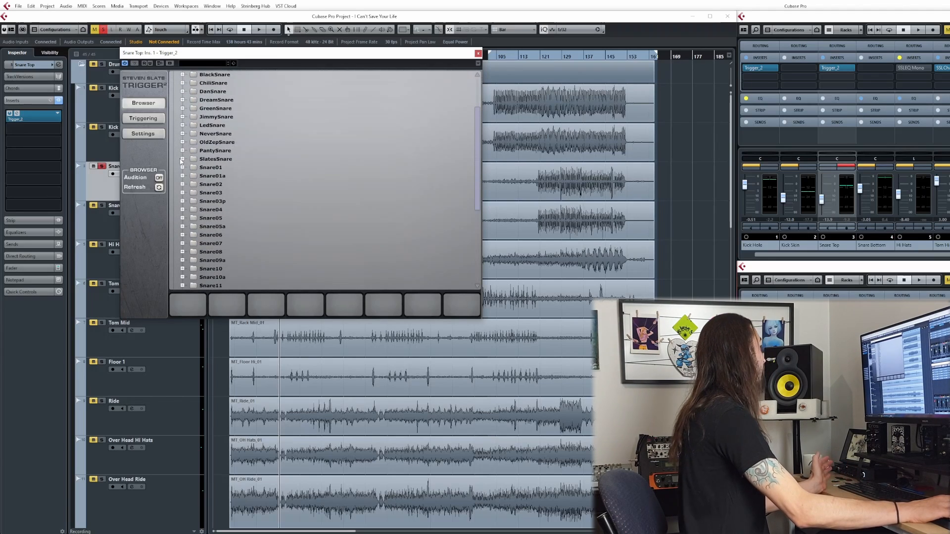
pyautogui.click(184, 159)
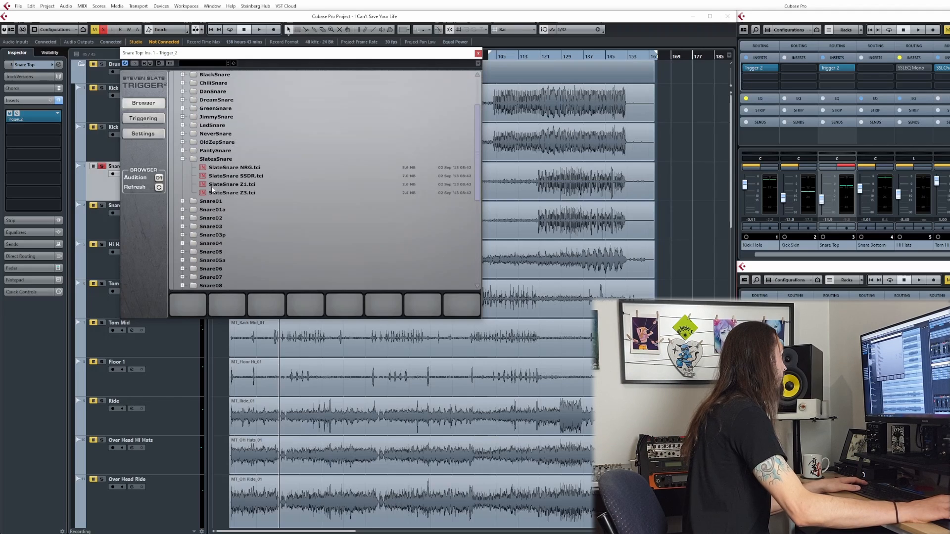
pyautogui.moveTo(221, 187); pyautogui.dragTo(190, 307)
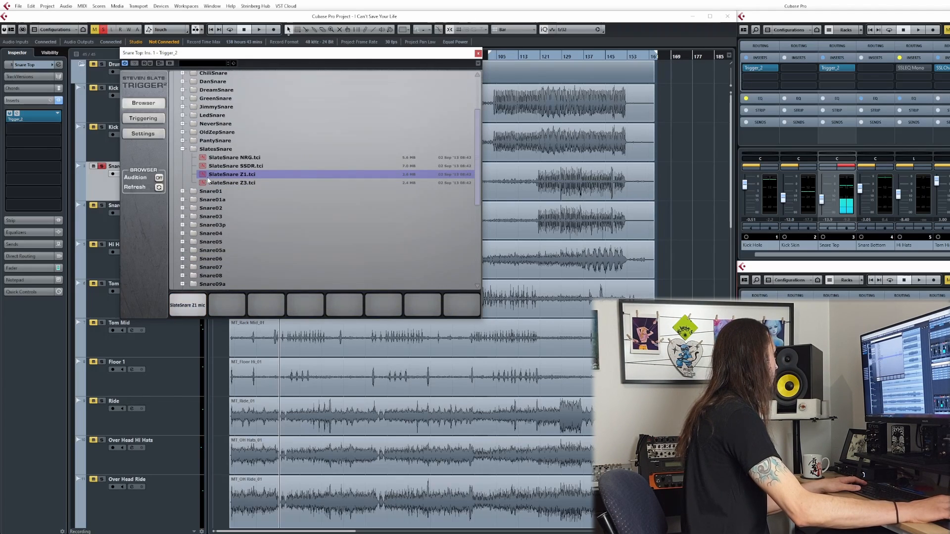
pyautogui.moveTo(204, 184); pyautogui.dragTo(188, 308)
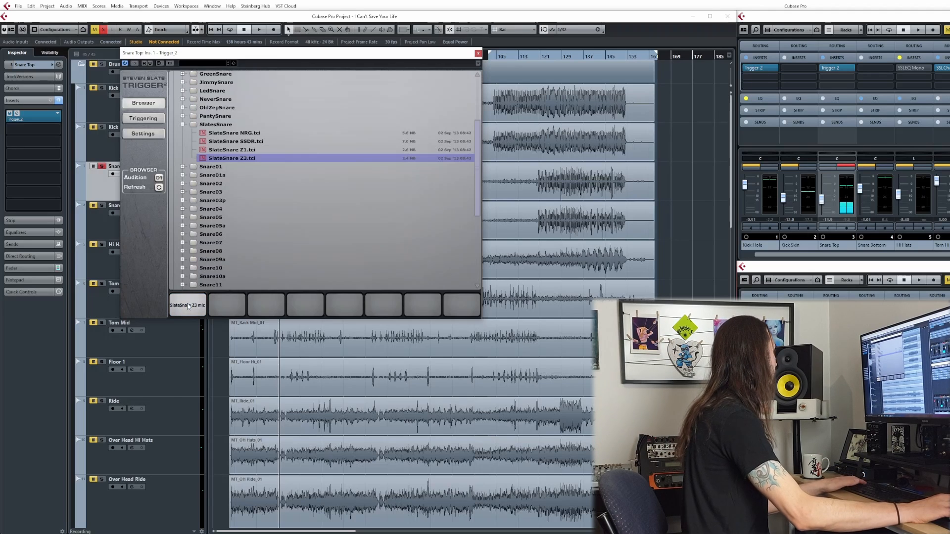
# - Raise the snare sample slot's level to about 13 dB, play the soloed snare, and move the Trigger window clear of the track list
pyautogui.click(141, 119)
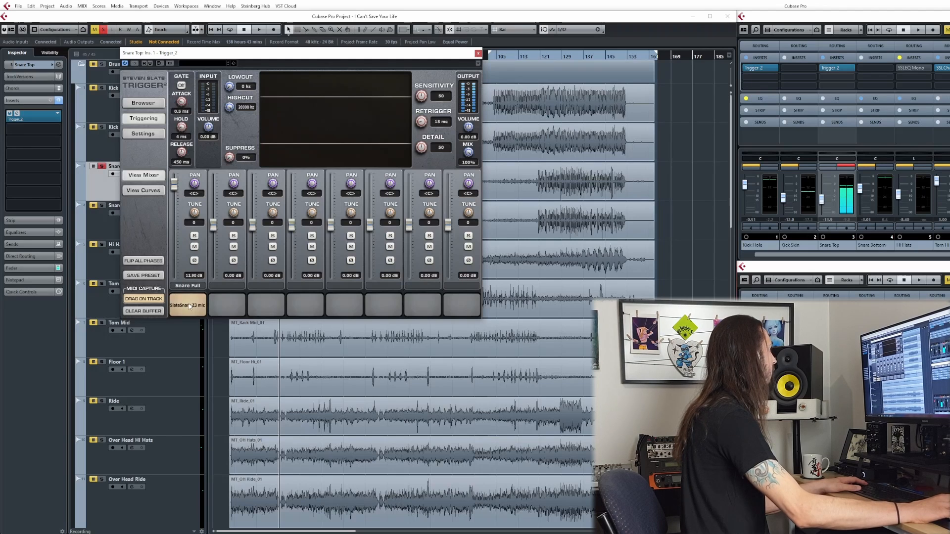
pyautogui.press('space')
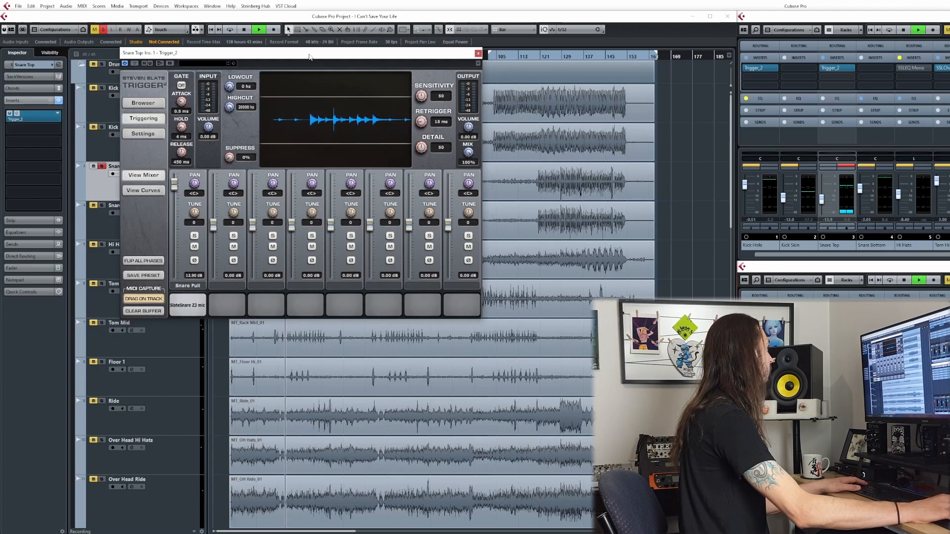
pyautogui.moveTo(311, 58); pyautogui.dragTo(481, 158)
pyautogui.press('space')
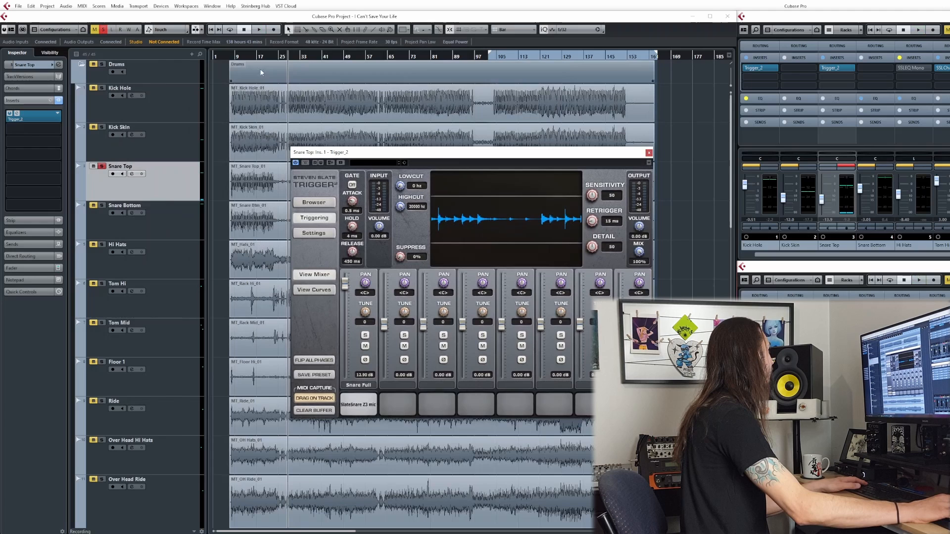
# - Play the soloed snare from the start of the drums and lower its sample slot's level to about 11.5 dB
pyautogui.click(233, 58)
pyautogui.press('space')
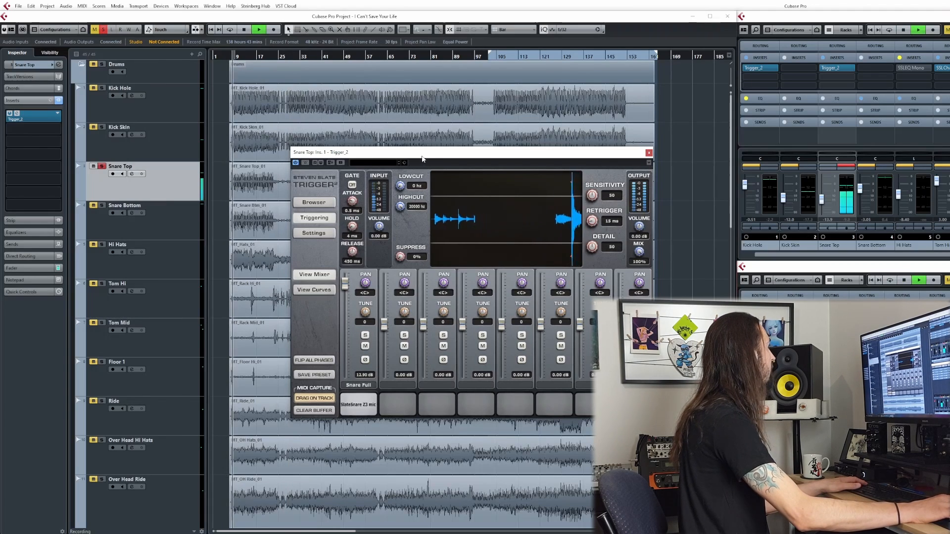
pyautogui.moveTo(422, 158); pyautogui.dragTo(240, 107)
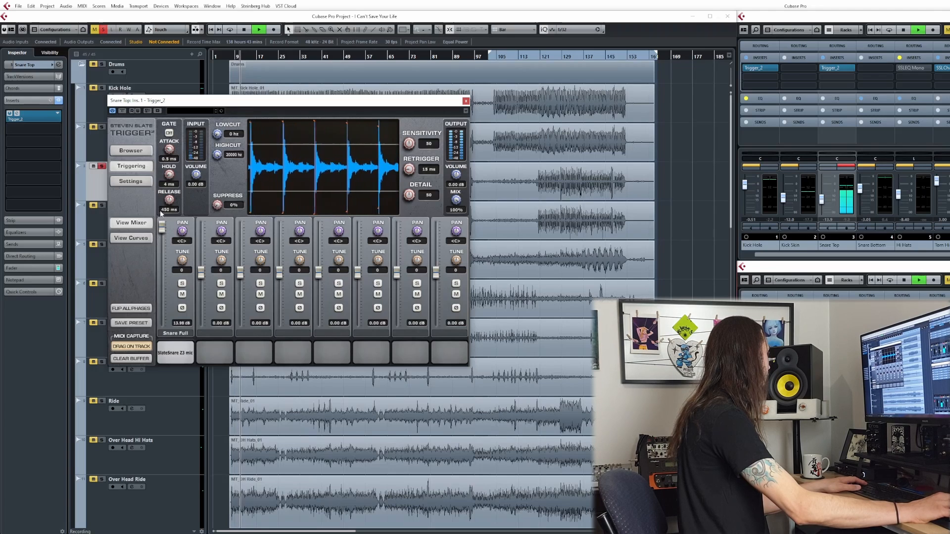
pyautogui.moveTo(162, 231); pyautogui.dragTo(159, 240)
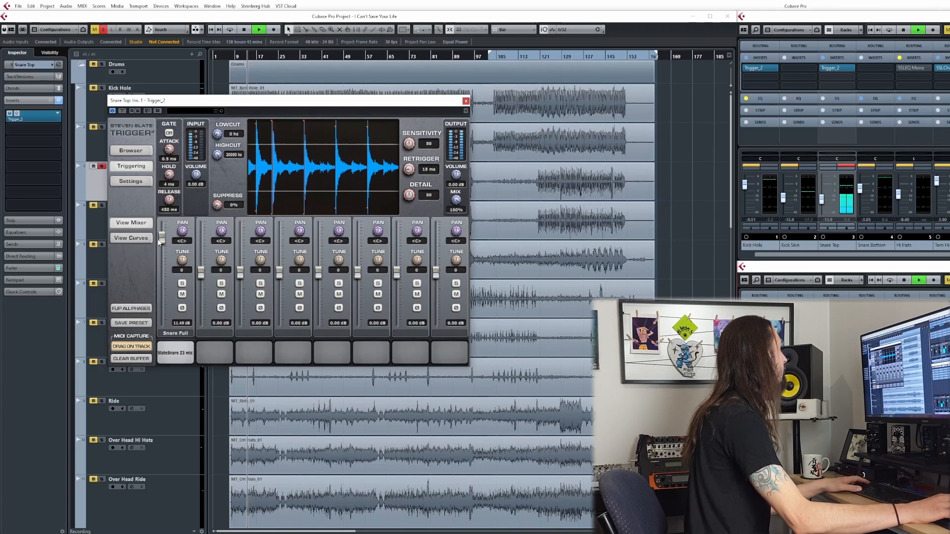
pyautogui.press('space')
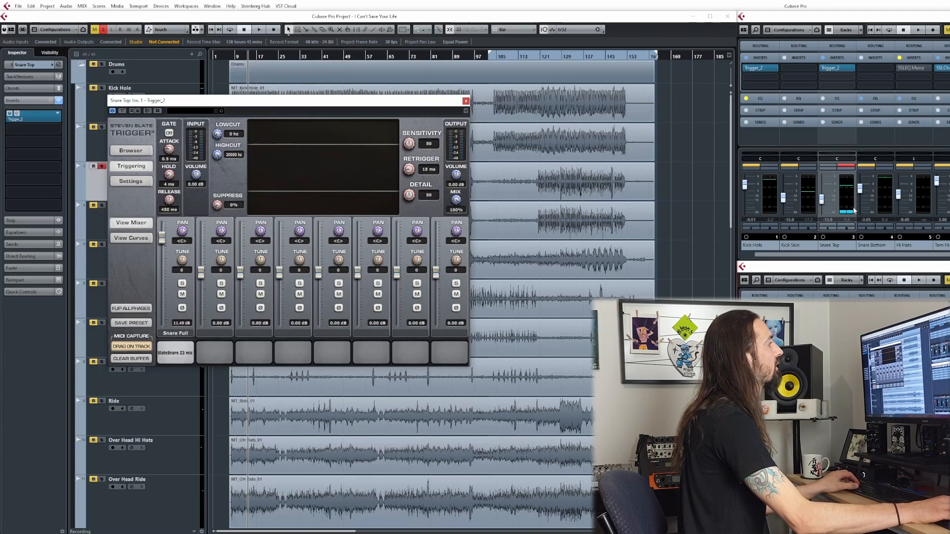
# - Raise the Snare Top channel fader to about -3 dB and set Trigger's snare sample level to about 12.7 dB while playing
pyautogui.keyDown('ctrl'); pyautogui.click(822, 199); pyautogui.keyUp('ctrl')
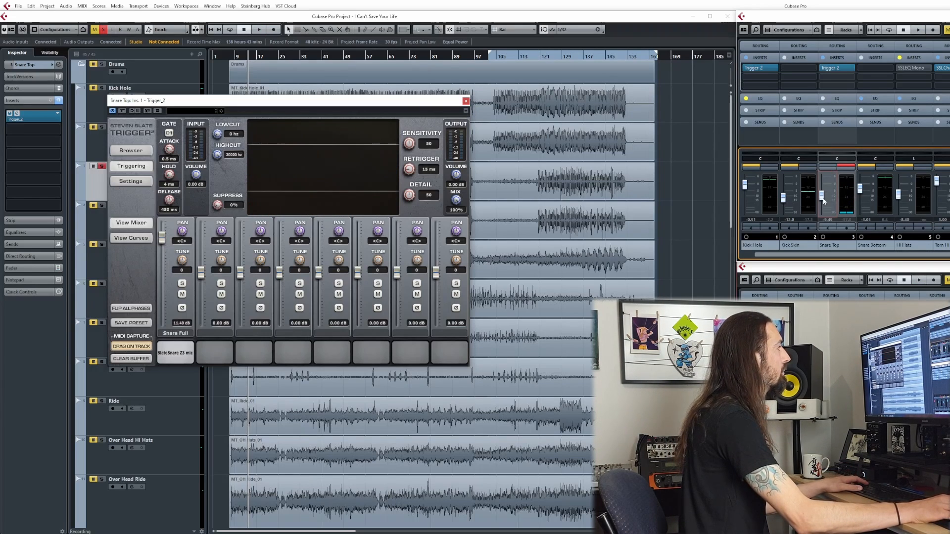
pyautogui.moveTo(162, 238)
pyautogui.mouseDown()
pyautogui.moveTo(163, 255)
pyautogui.moveTo(163, 235)
pyautogui.mouseUp()
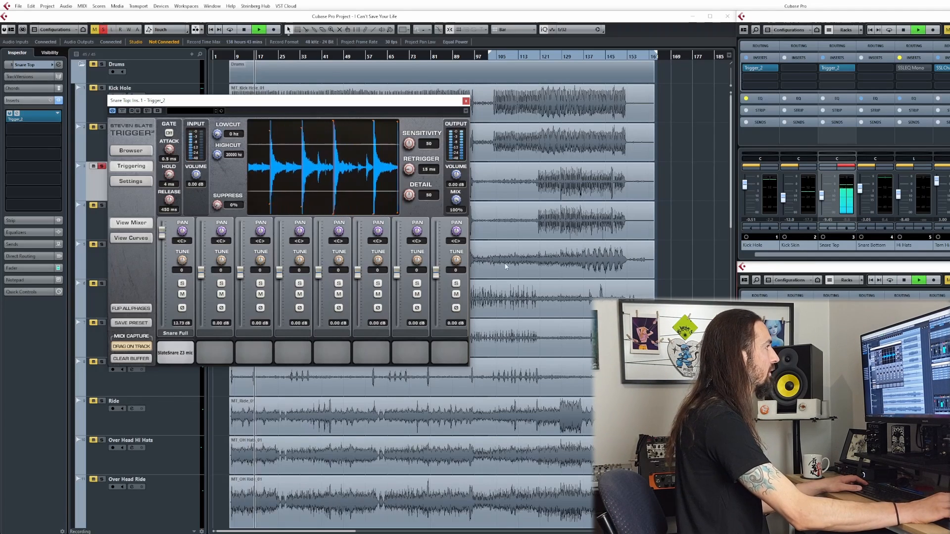
pyautogui.moveTo(821, 196); pyautogui.dragTo(820, 192)
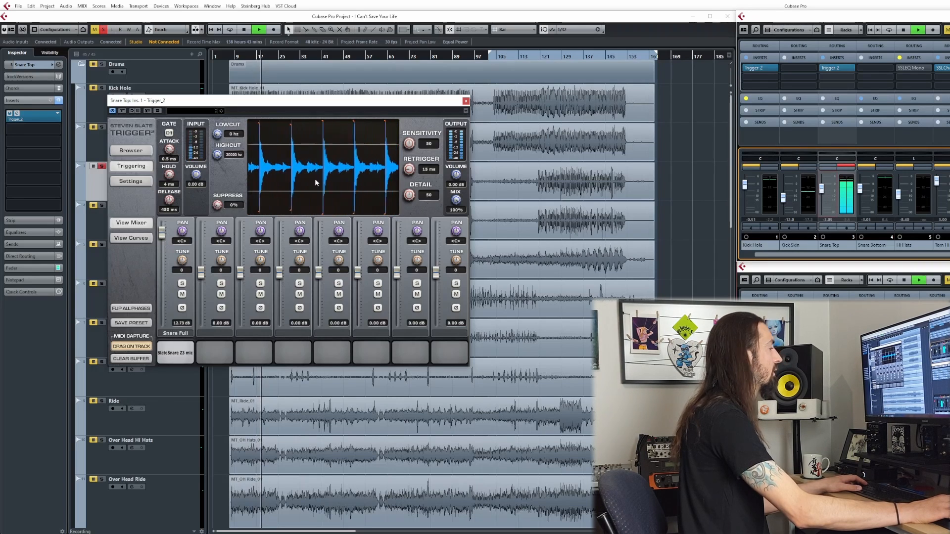
pyautogui.press('space')
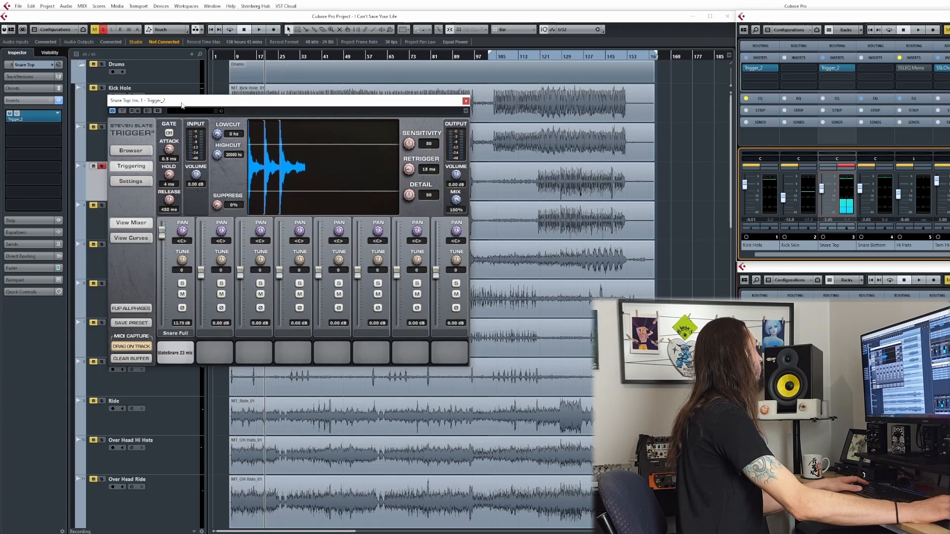
# - Play the soloed snare and compare its sound with Trigger bypassed and active
pyautogui.moveTo(183, 104); pyautogui.dragTo(177, 80)
pyautogui.press('space')
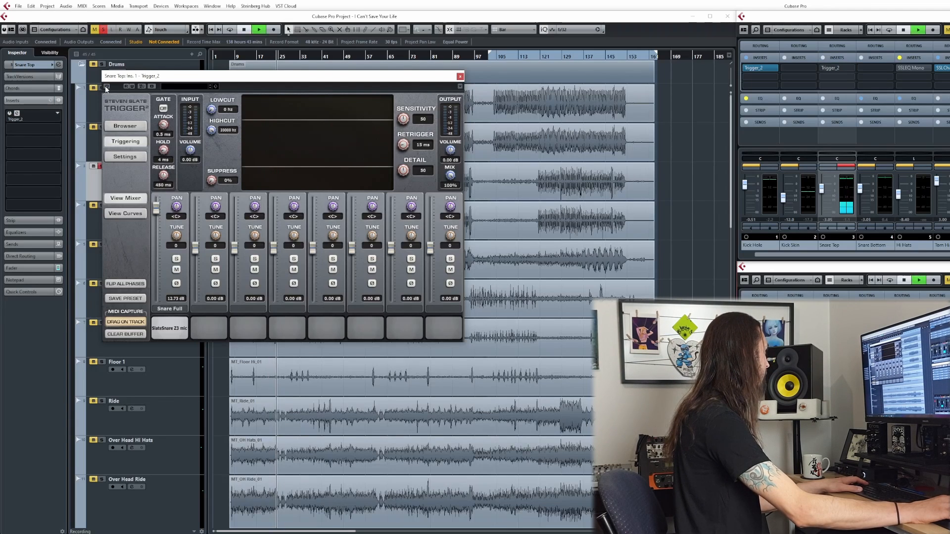
pyautogui.press('space')
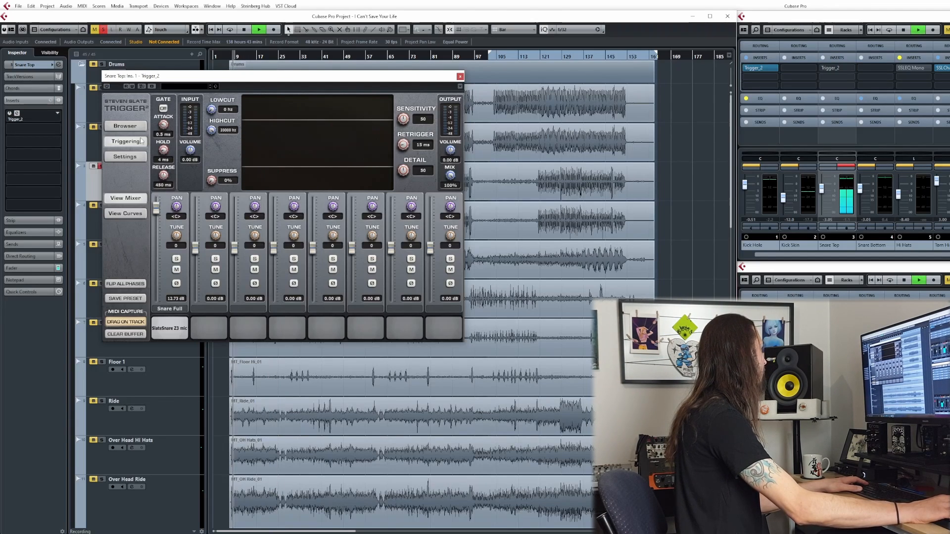
pyautogui.click(107, 87)
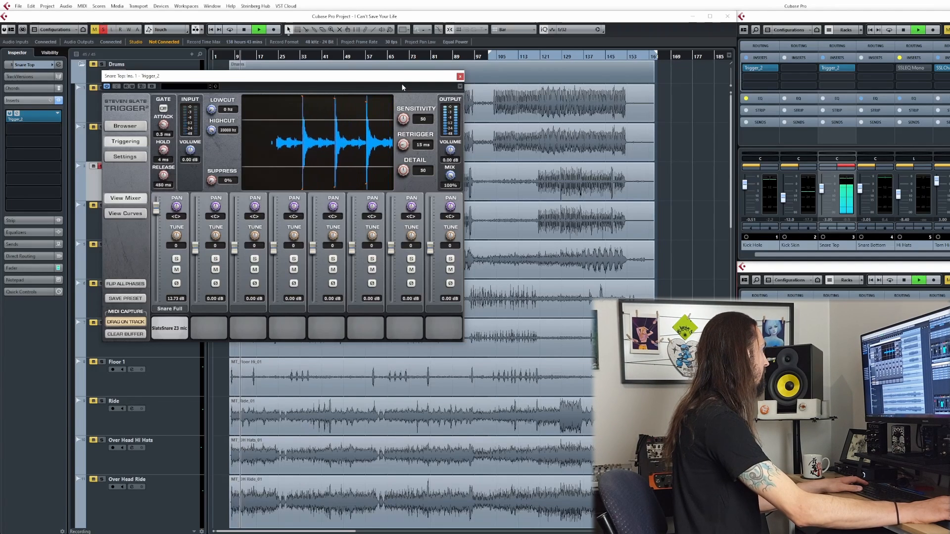
pyautogui.press('space')
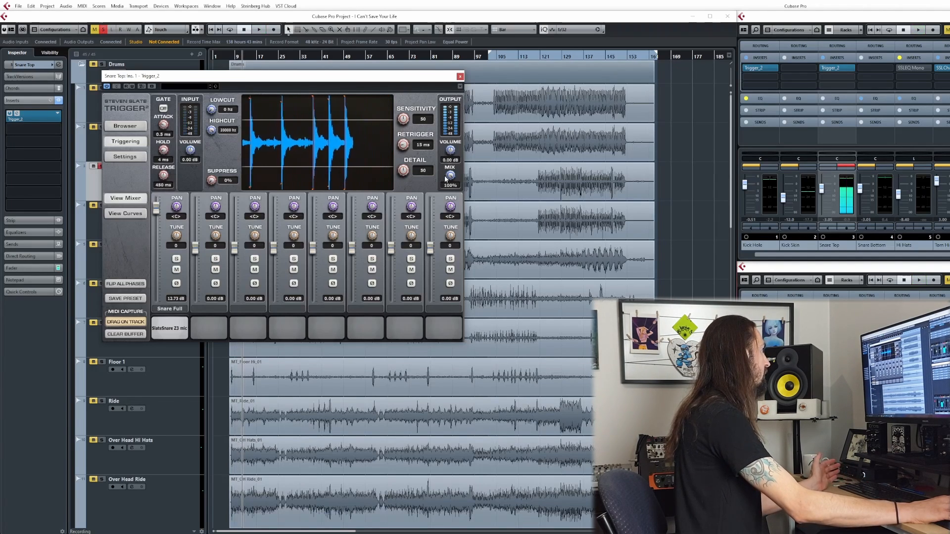
# - Try a lower output Mix in Trigger while the snare plays, and return Mix to 100%
pyautogui.moveTo(450, 175)
pyautogui.mouseDown()
pyautogui.moveTo(445, 208)
pyautogui.moveTo(444, 165)
pyautogui.mouseUp()
pyautogui.press('space')
pyautogui.moveTo(444, 155); pyautogui.dragTo(444, 144)
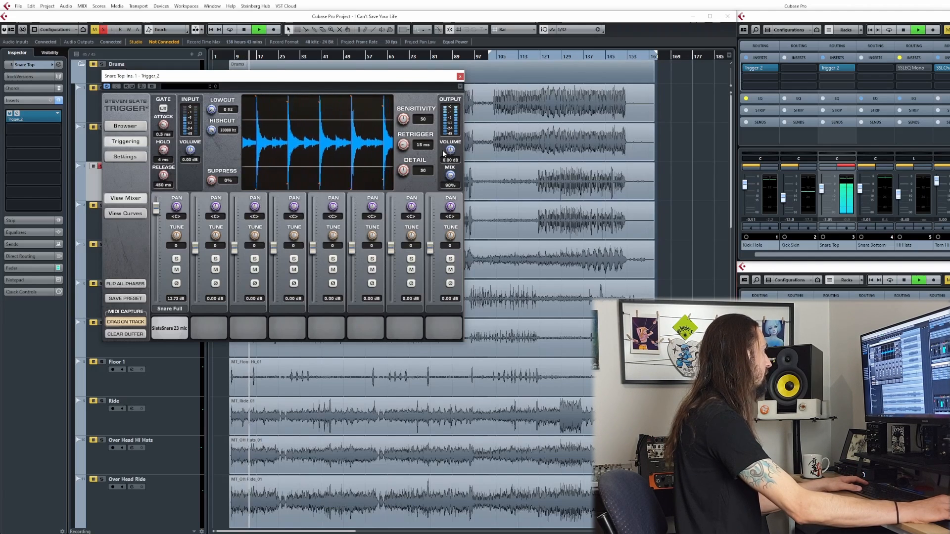
pyautogui.press('space')
pyautogui.press('space')
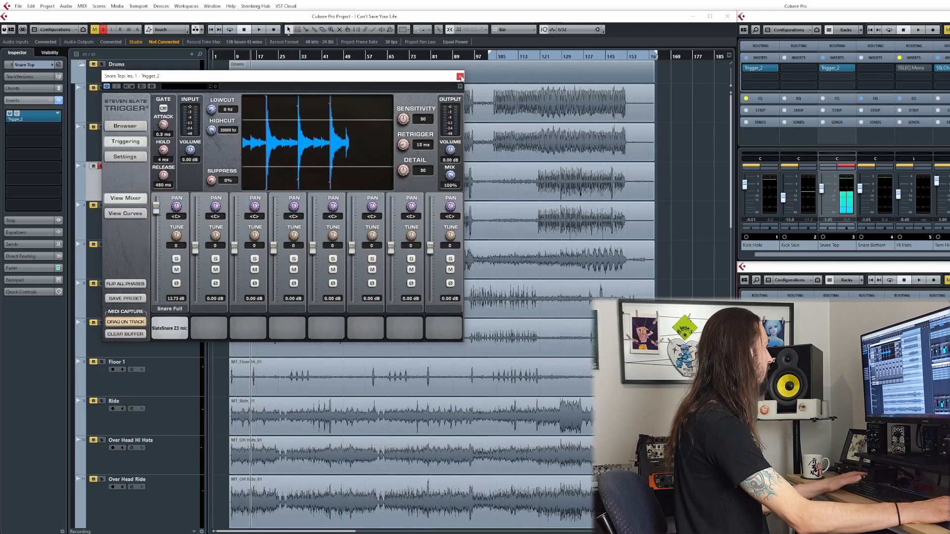
# - Close Trigger and unsolo Snare Top to play the full drum mix from the beginning and again from around bar 73
pyautogui.click(459, 76)
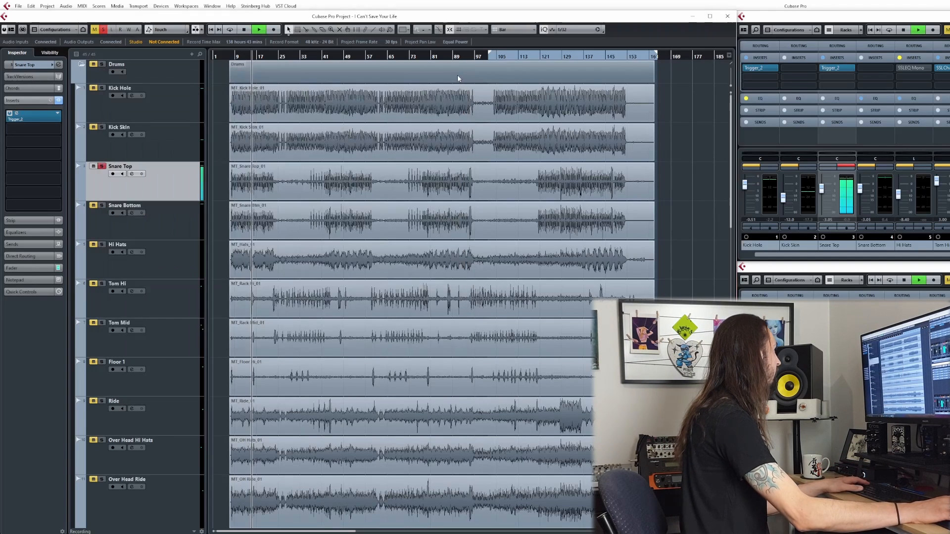
pyautogui.click(103, 166)
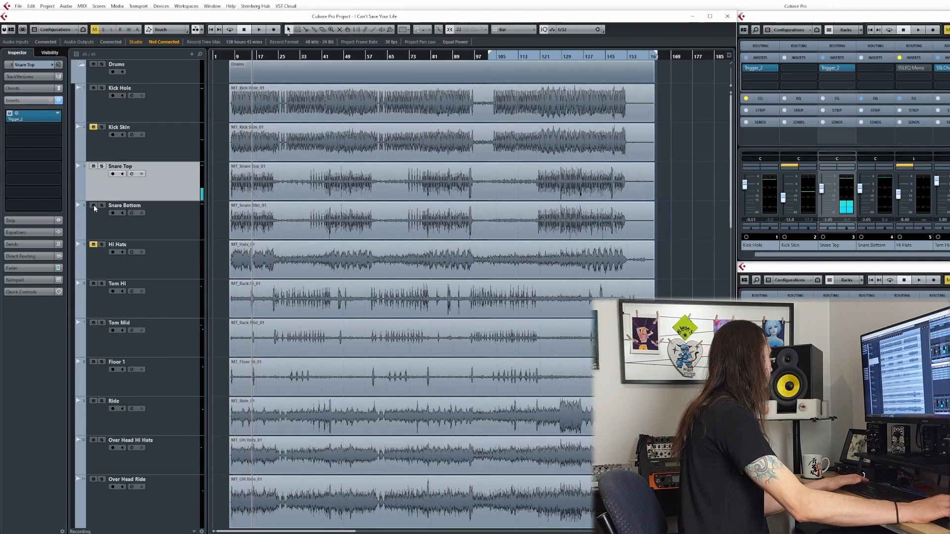
pyautogui.click(230, 59)
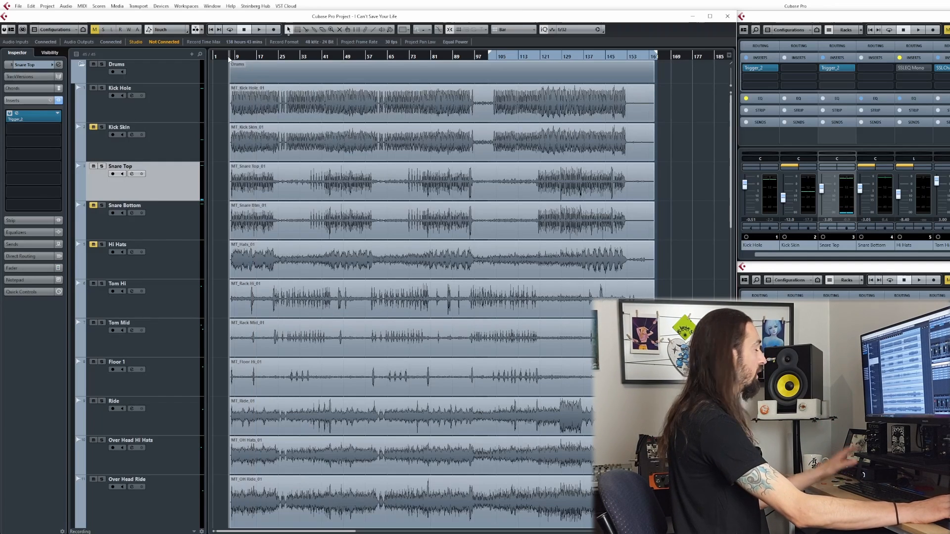
pyautogui.press('space')
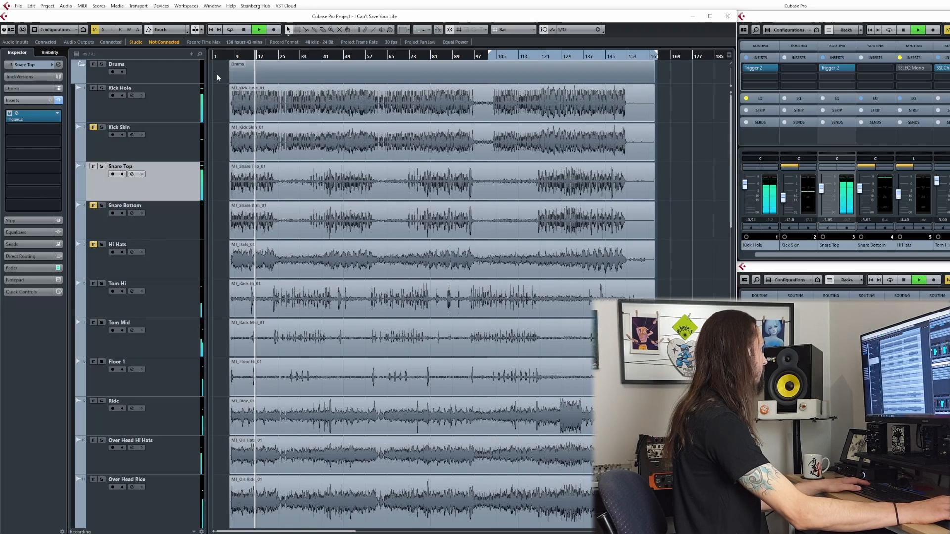
pyautogui.click(414, 59)
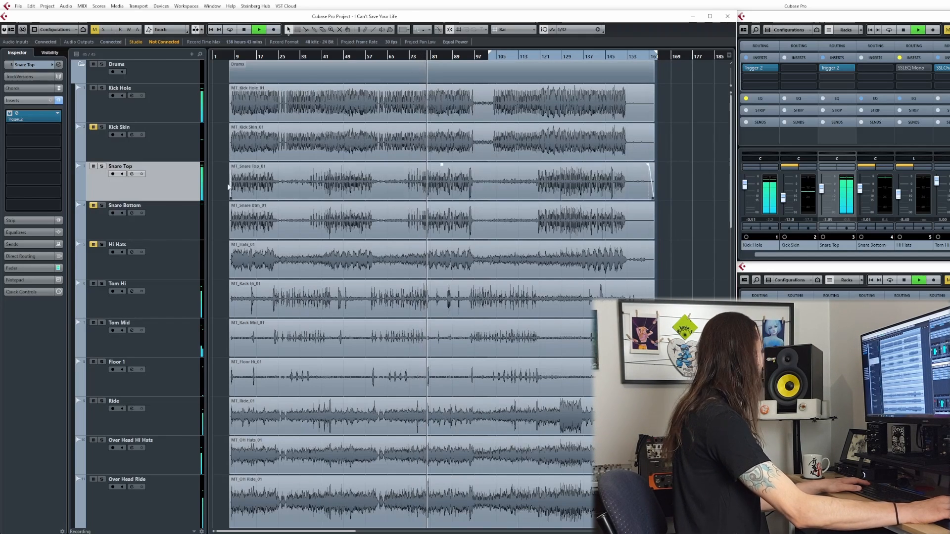
pyautogui.press('Up')
pyautogui.press('Up')
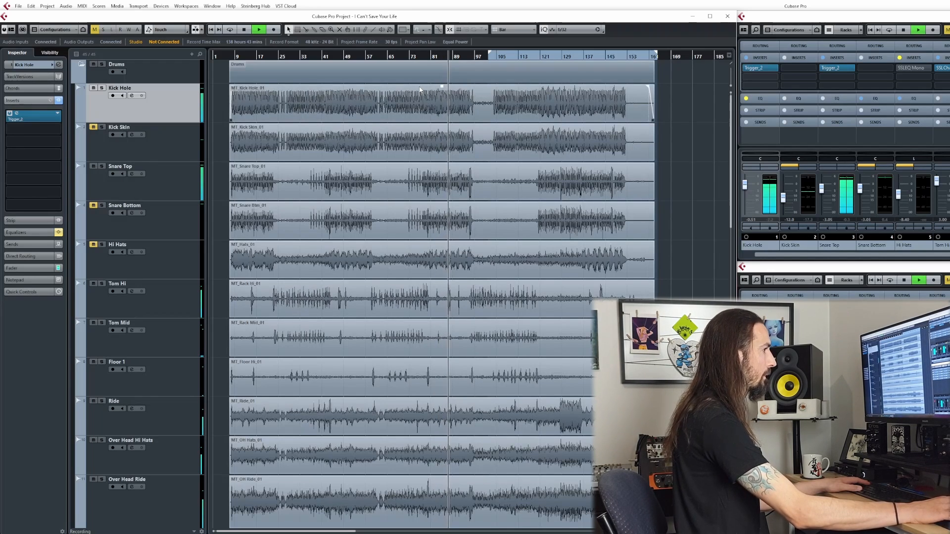
pyautogui.press('space')
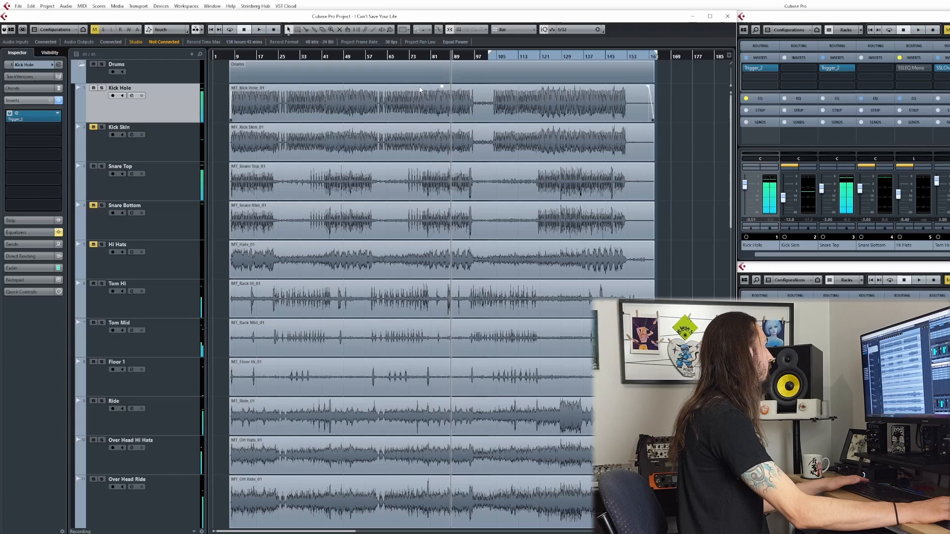
# - Open the MT_Kick Hole_01 clip to examine the recorded kick, and clear the selection when done
pyautogui.click(438, 61)
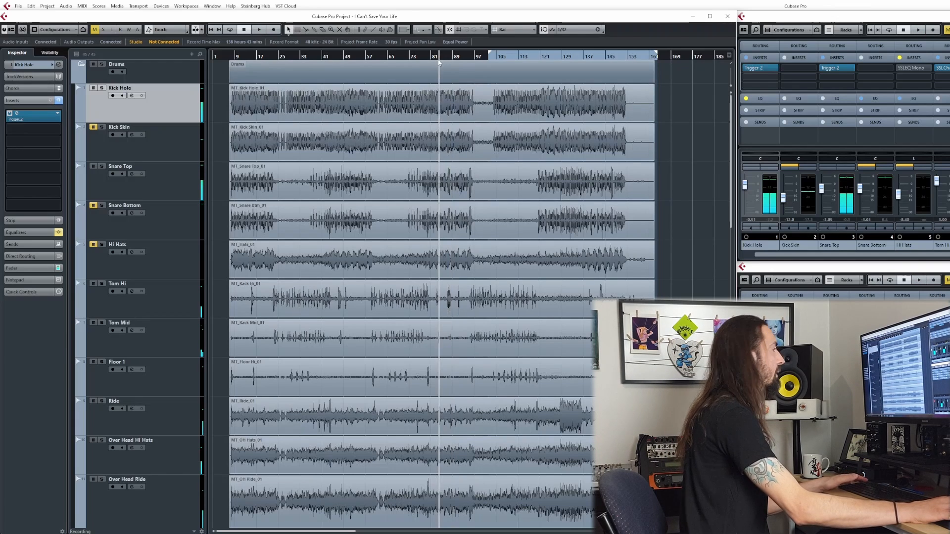
pyautogui.click(443, 118)
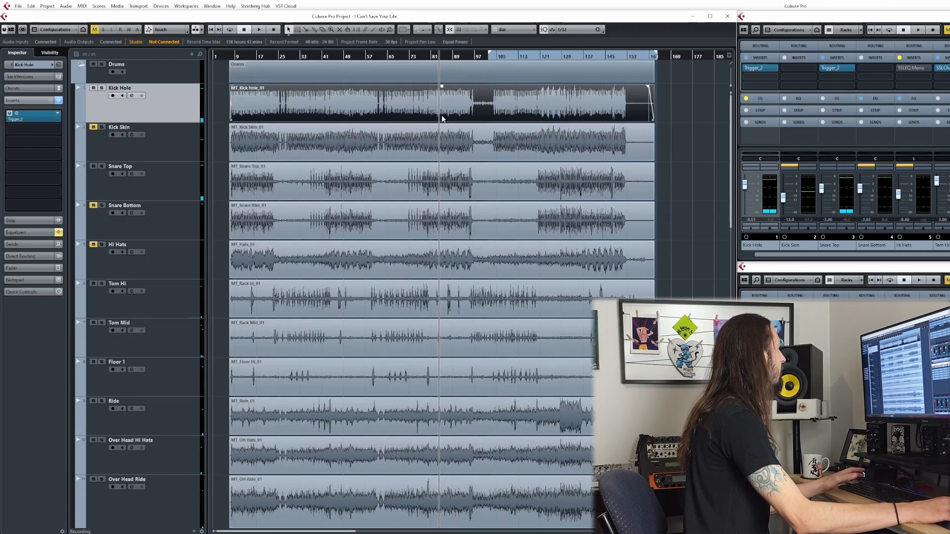
pyautogui.doubleClick(442, 118)
pyautogui.moveTo(534, 85); pyautogui.dragTo(296, 151)
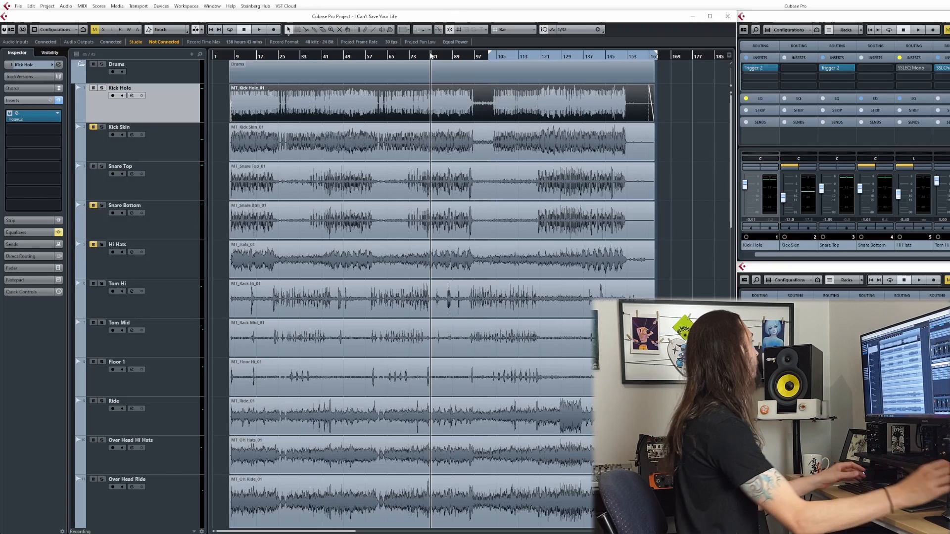
pyautogui.click(219, 69)
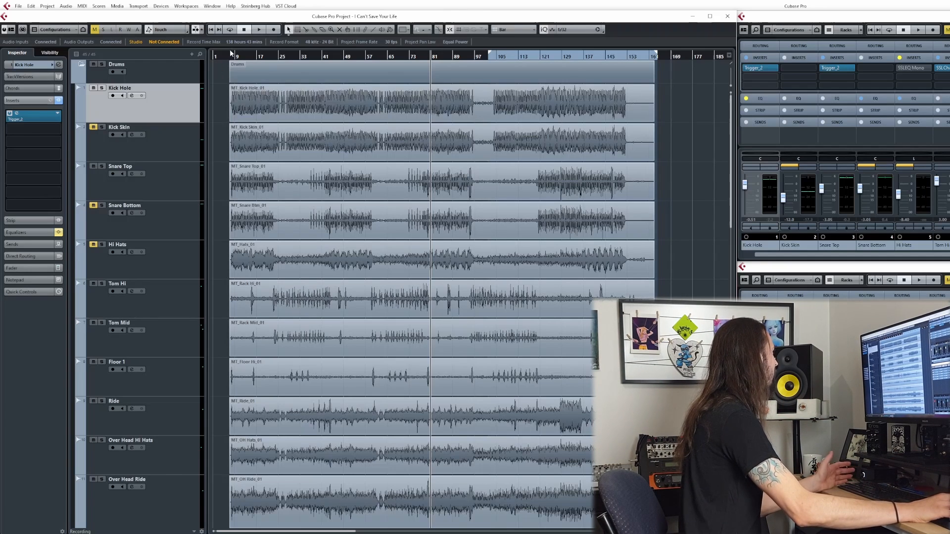
pyautogui.click(220, 85)
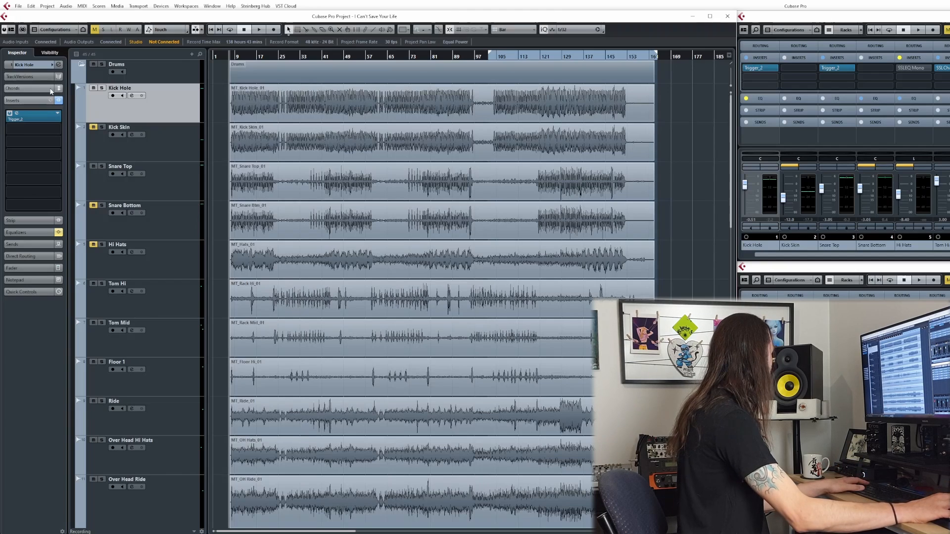
# - Bypass Trigger_2 on the Kick Hole and Snare Top tracks for a before-and-after comparison
pyautogui.click(108, 185)
pyautogui.click(12, 115)
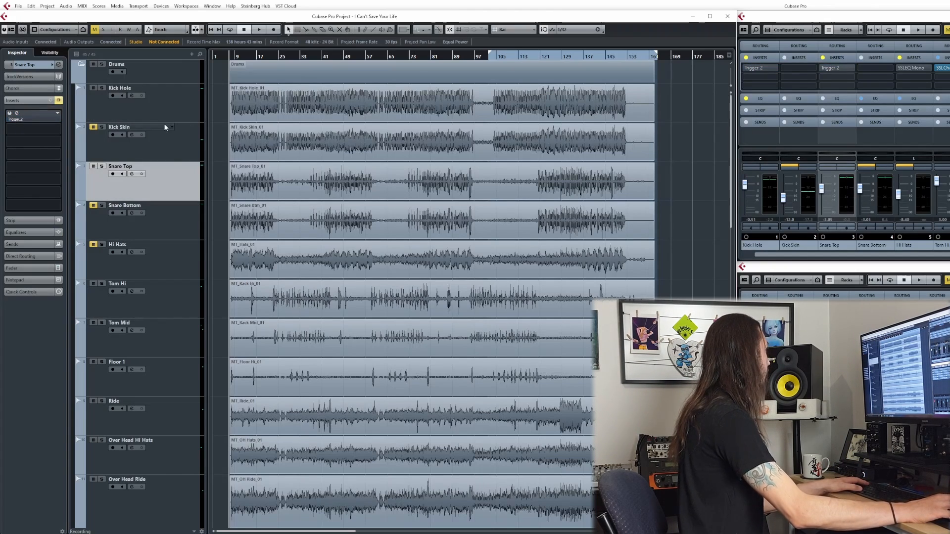
pyautogui.doubleClick(428, 64)
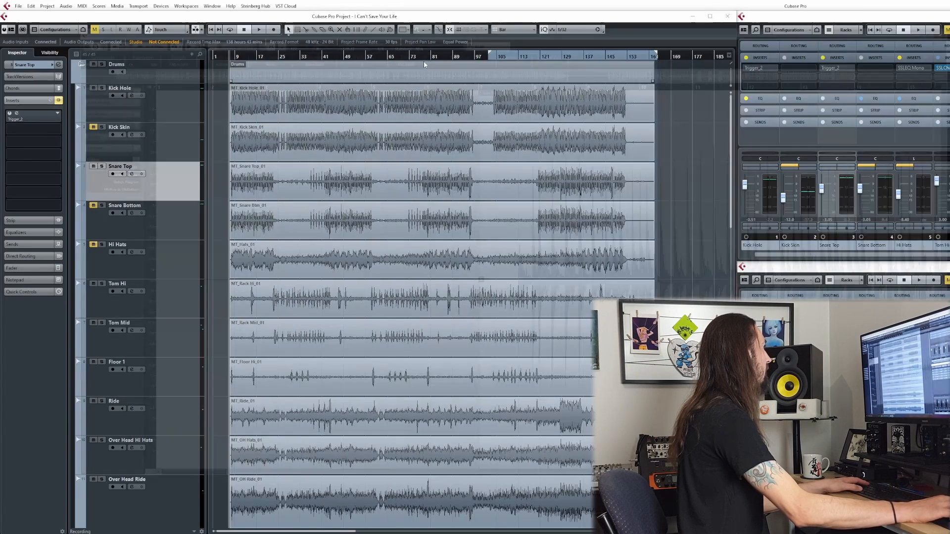
pyautogui.click(932, 28)
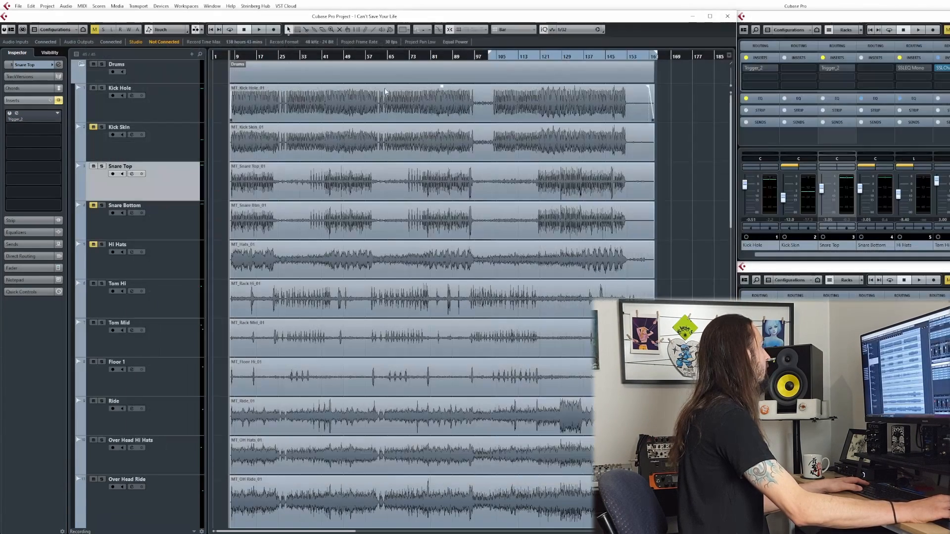
# - Play the full drum mix from around bar 77, reactivating Trigger_2 on Kick Hole and on Snare Top, and stop playback
pyautogui.click(414, 56)
pyautogui.press('space')
pyautogui.click(422, 57)
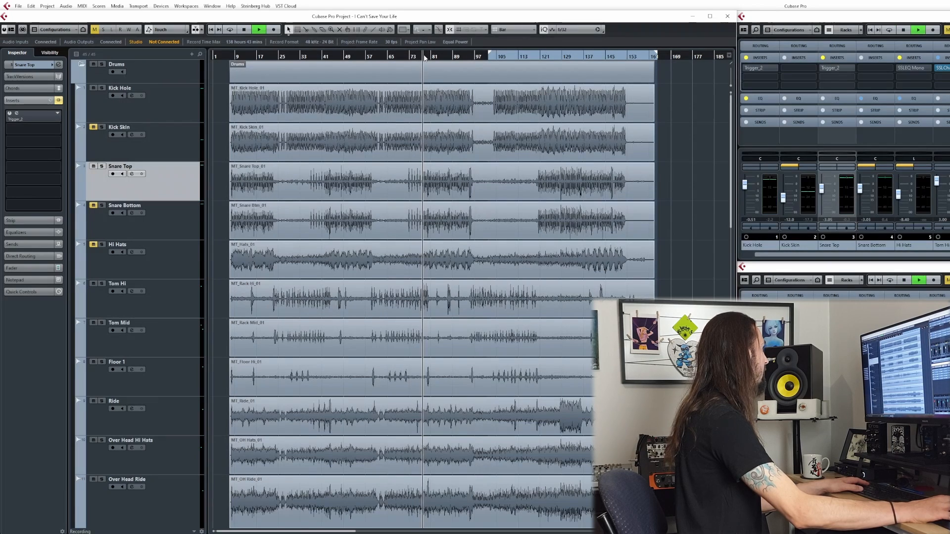
pyautogui.click(105, 113)
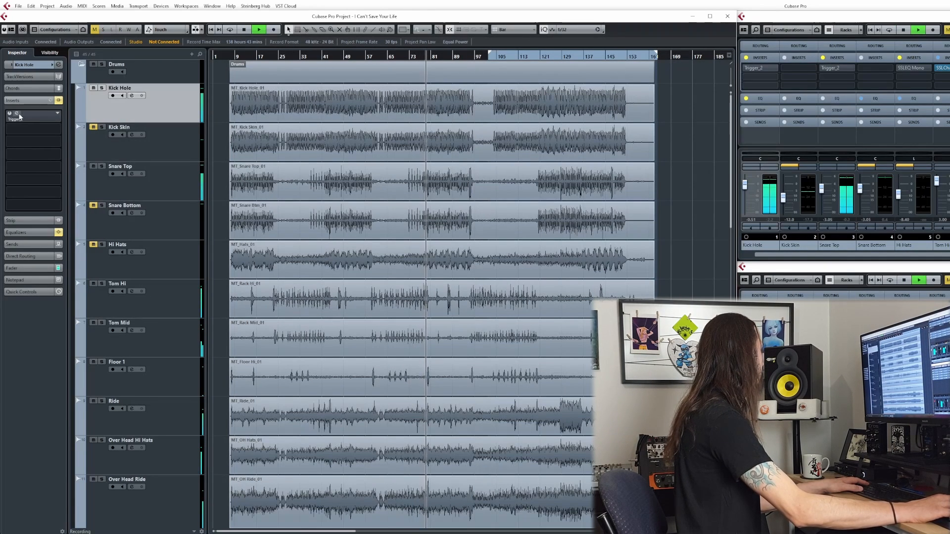
pyautogui.click(9, 119)
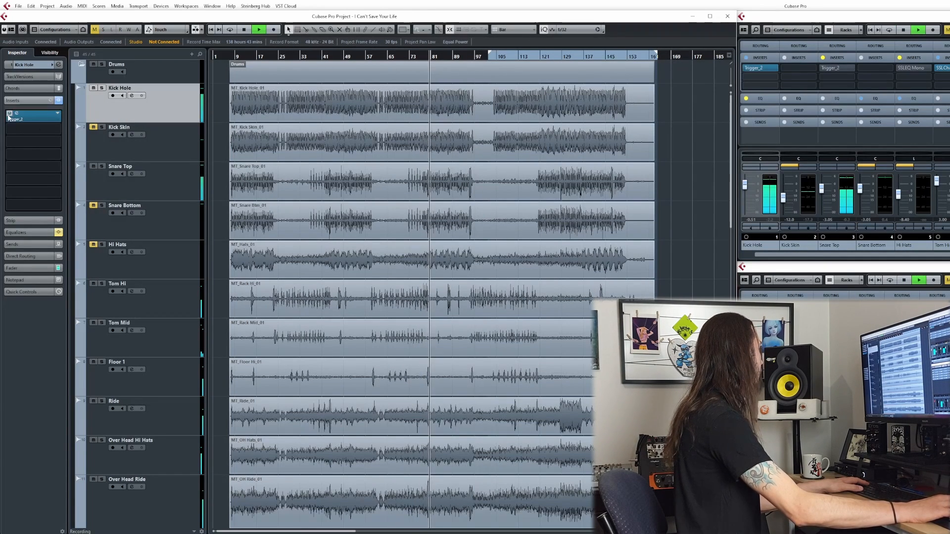
pyautogui.click(104, 182)
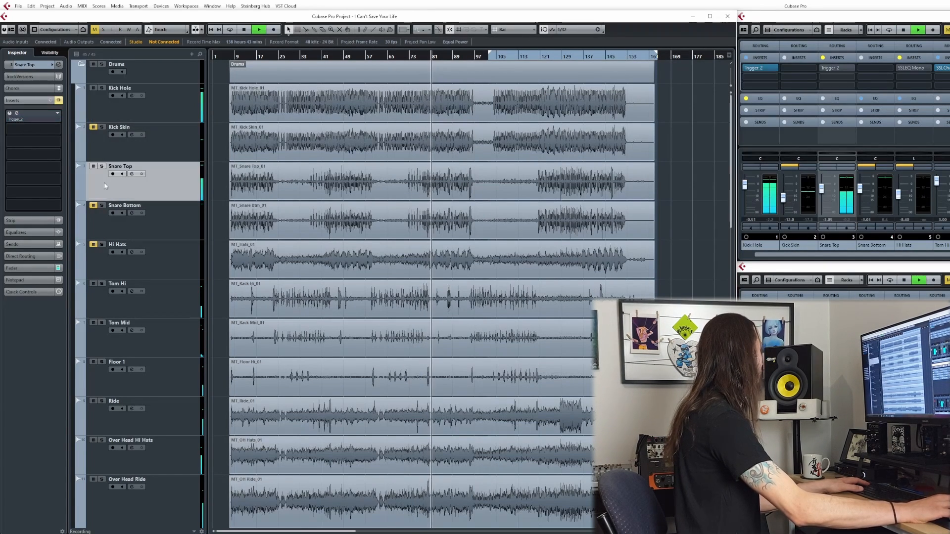
pyautogui.click(13, 118)
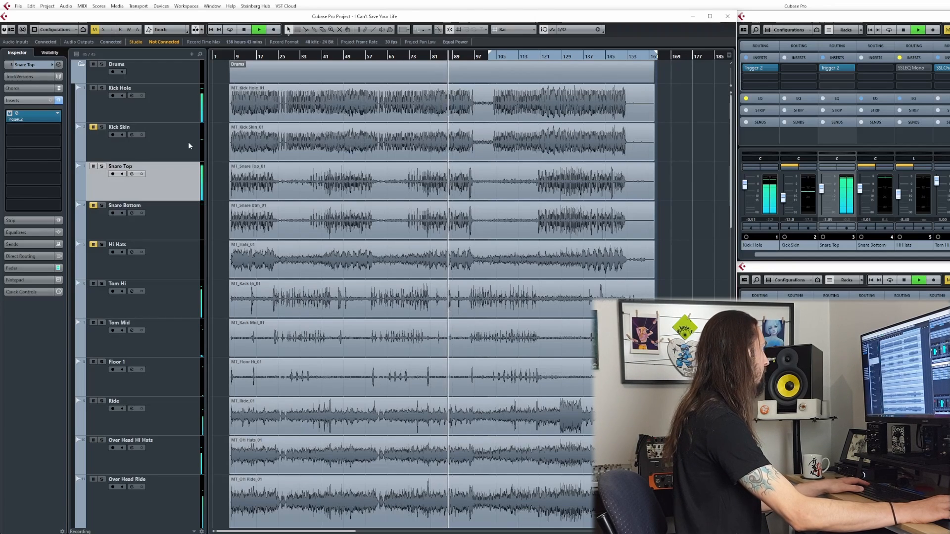
pyautogui.press('space')
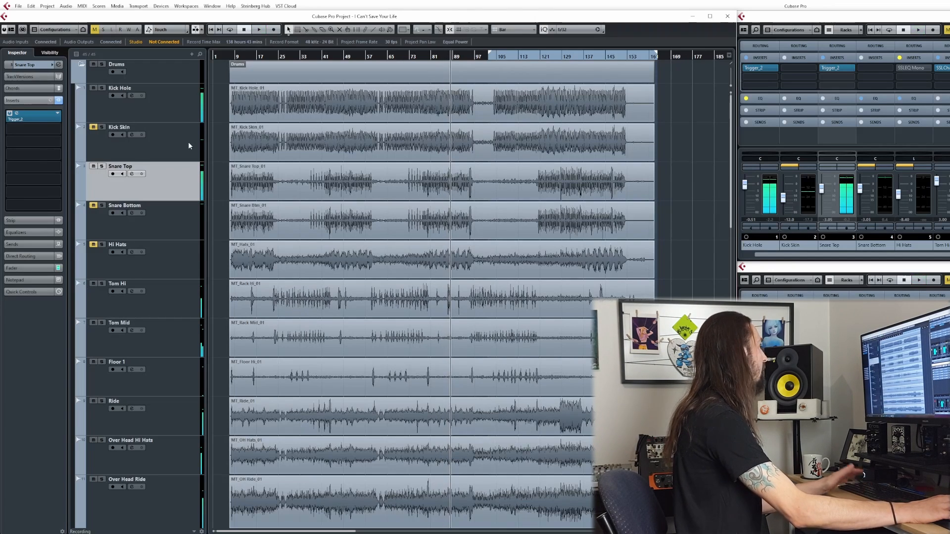
# - Unmute Snare Bottom, play the drums from around bar 12, and solo Snare Bottom and Snare Top to hear them together
pyautogui.click(162, 222)
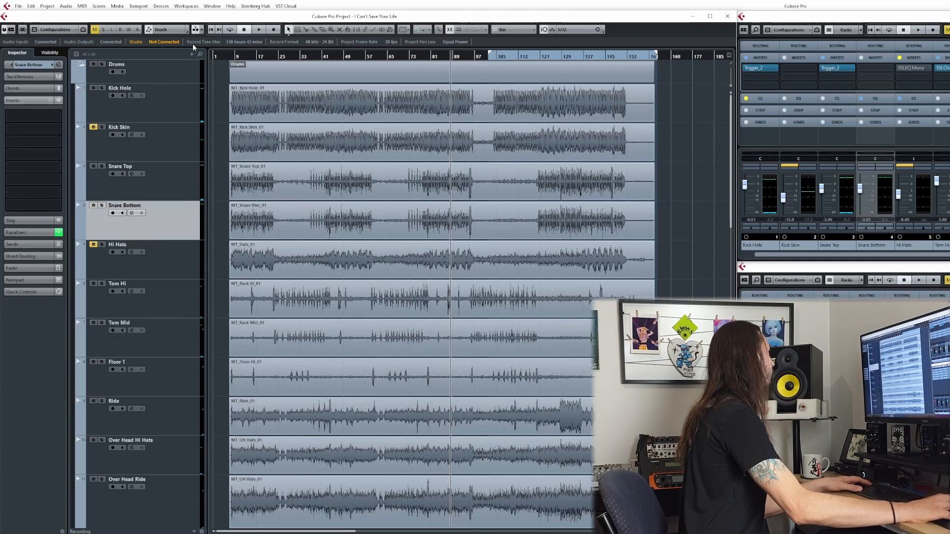
pyautogui.click(245, 56)
pyautogui.press('space')
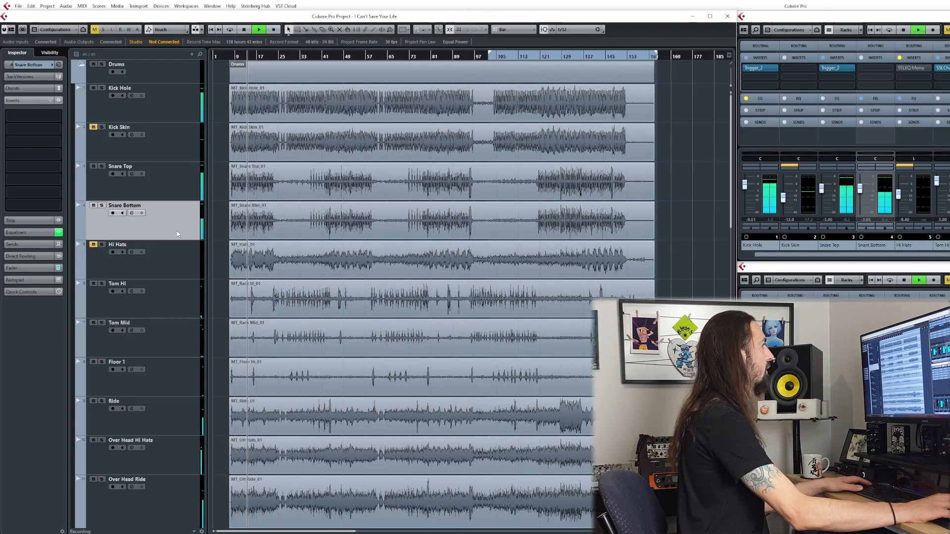
pyautogui.click(102, 205)
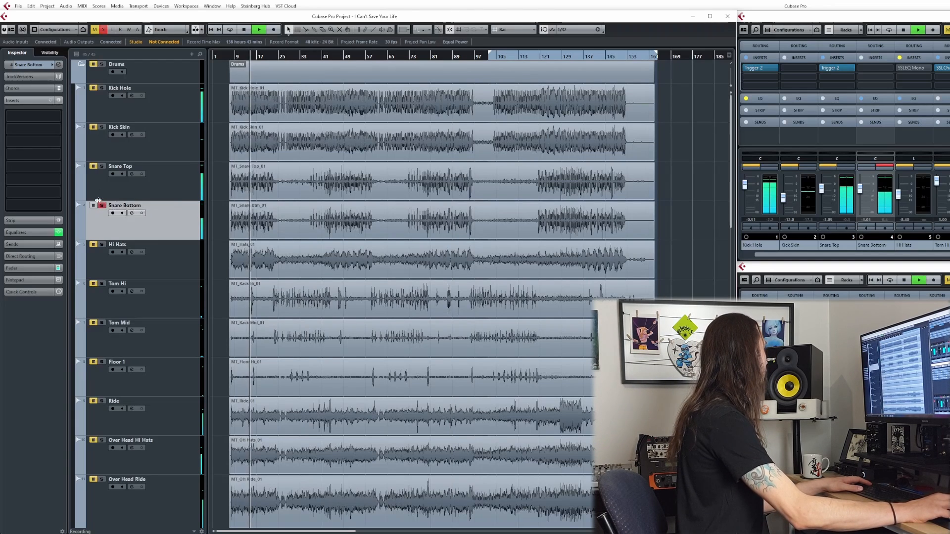
pyautogui.click(100, 166)
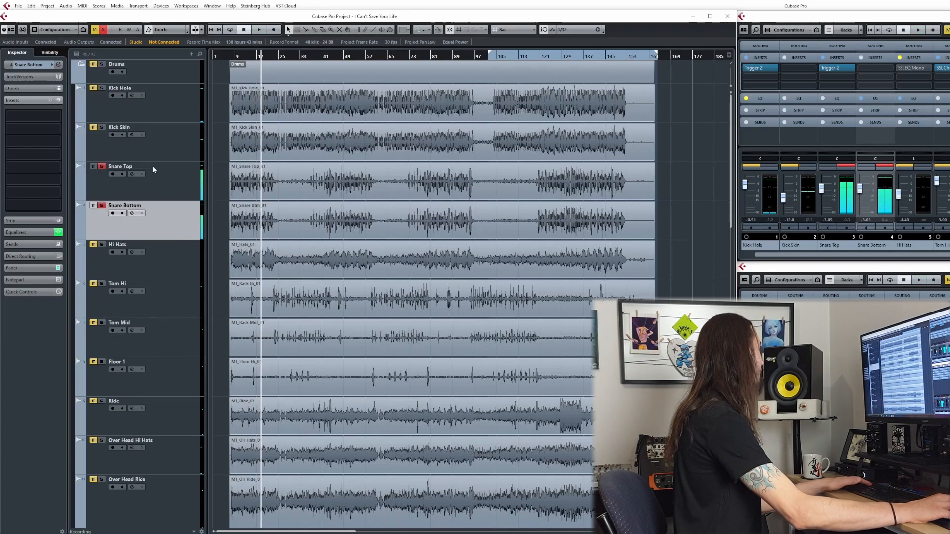
# - Solo Kick Skin and Kick Hole in place of the two snare tracks and play both kick mics together
pyautogui.click(101, 128)
pyautogui.click(101, 88)
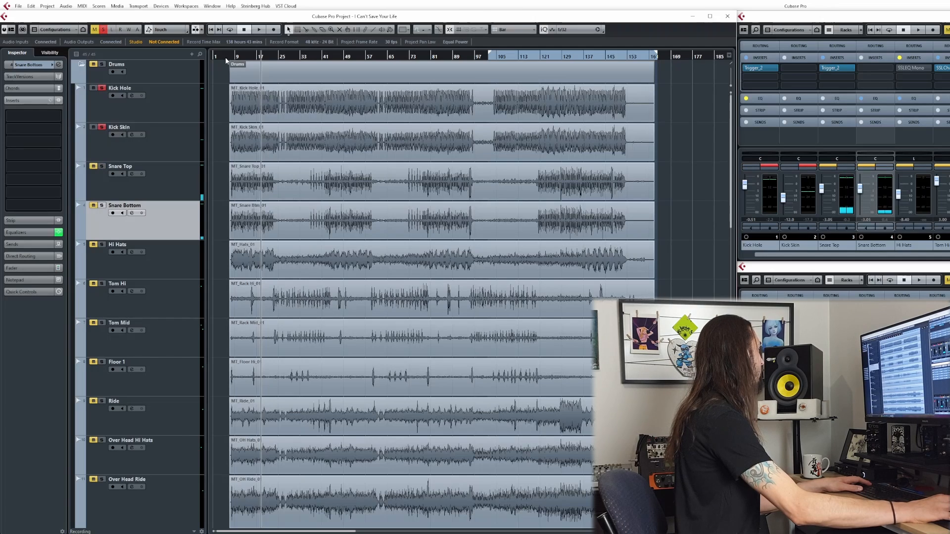
pyautogui.press('space')
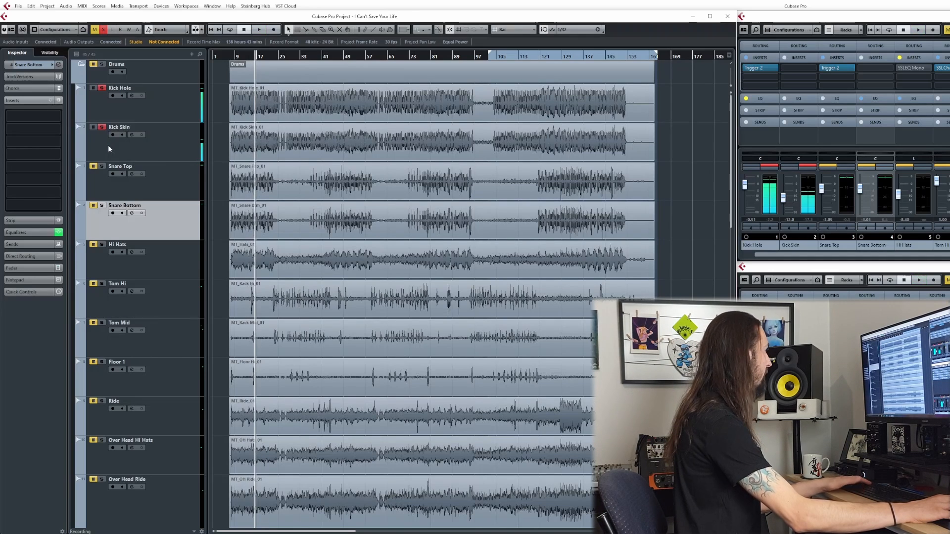
# - Find the Gate effect and insert it in the first insert slot of the Kick Skin track
pyautogui.click(109, 146)
pyautogui.click(49, 116)
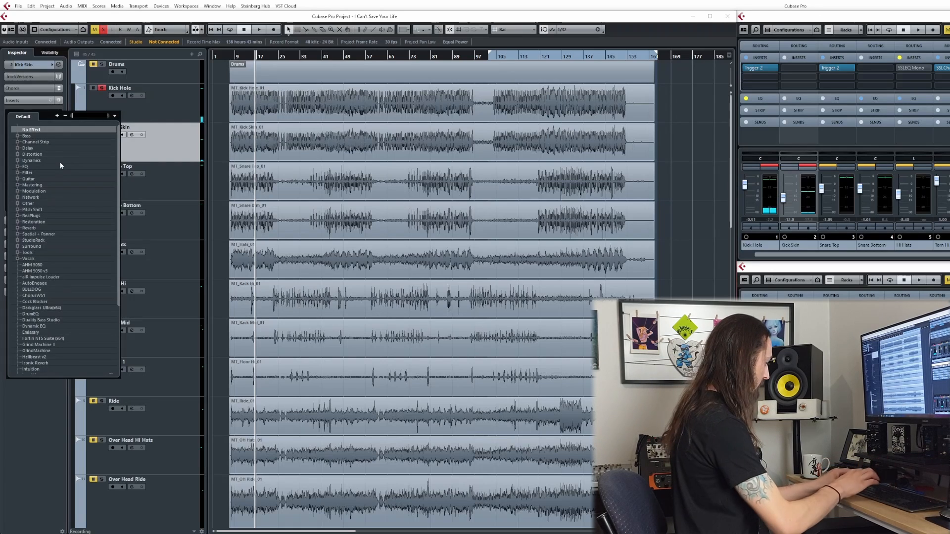
pyautogui.write('gate')
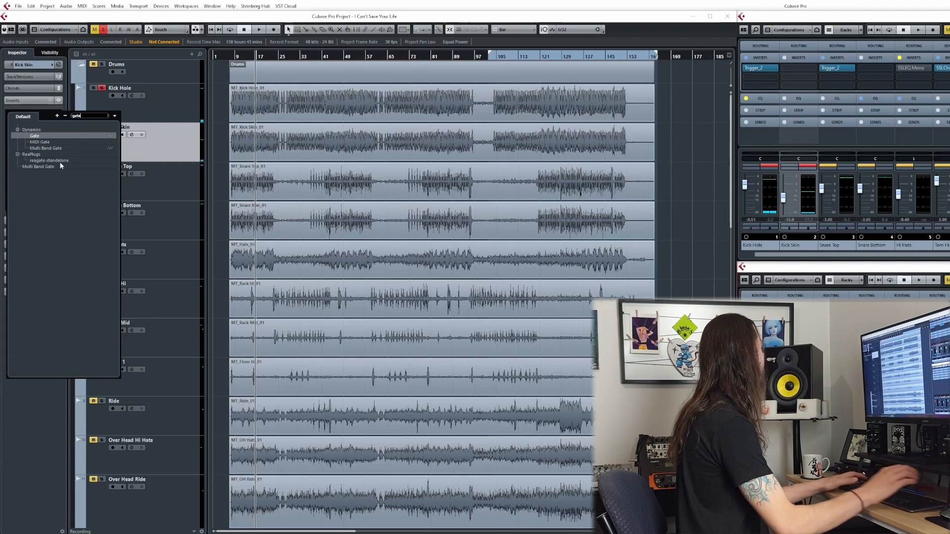
pyautogui.click(36, 136)
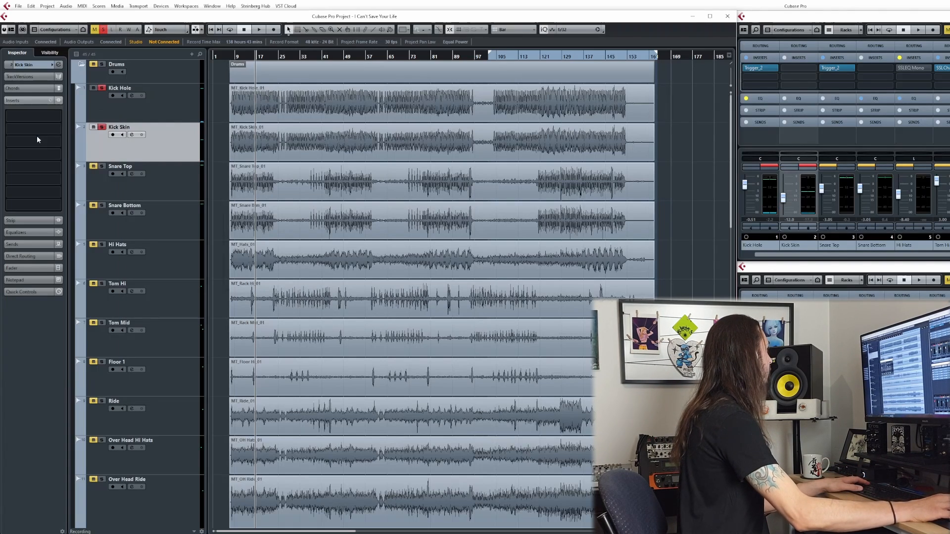
# - Unsolo Kick Hole, play Kick Skin alone while setting its Gate threshold to -13.4, and close the Gate window
pyautogui.click(104, 89)
pyautogui.press('space')
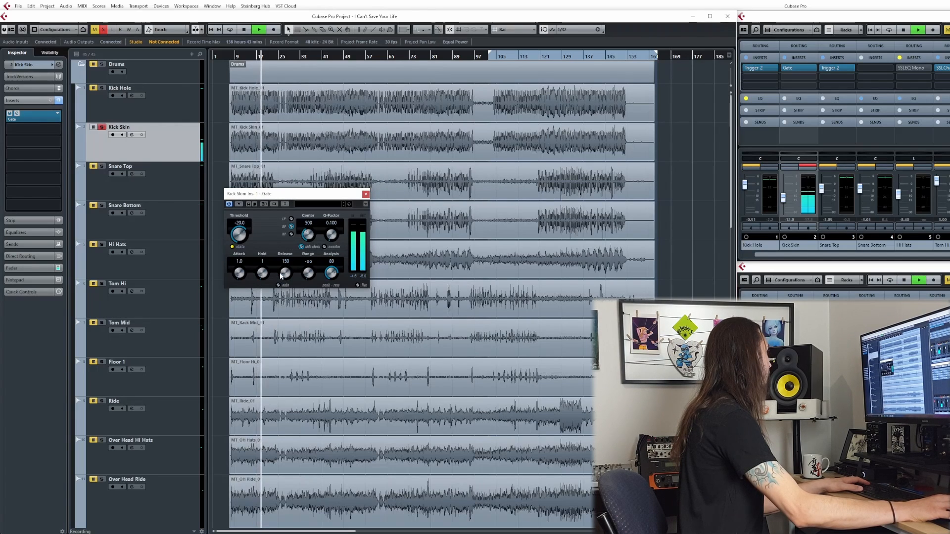
pyautogui.moveTo(240, 235); pyautogui.dragTo(240, 224)
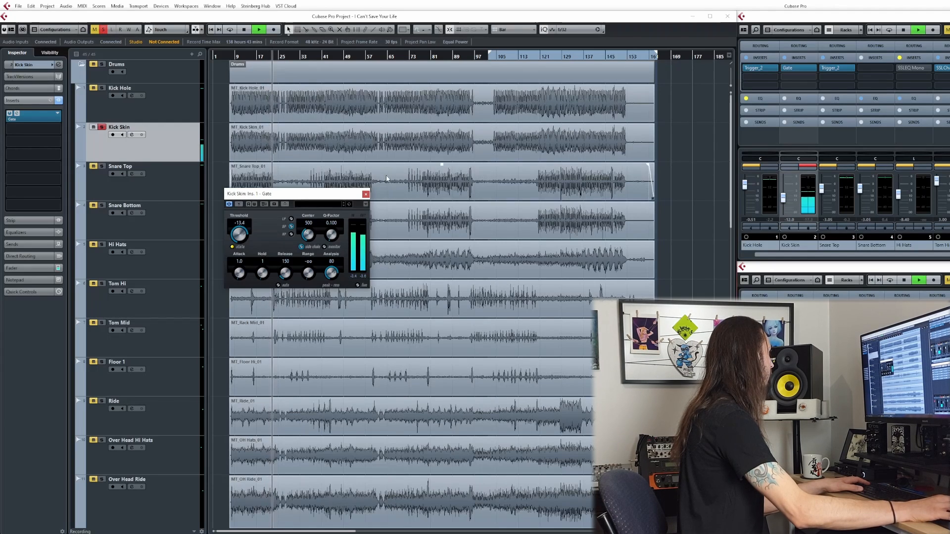
pyautogui.click(366, 194)
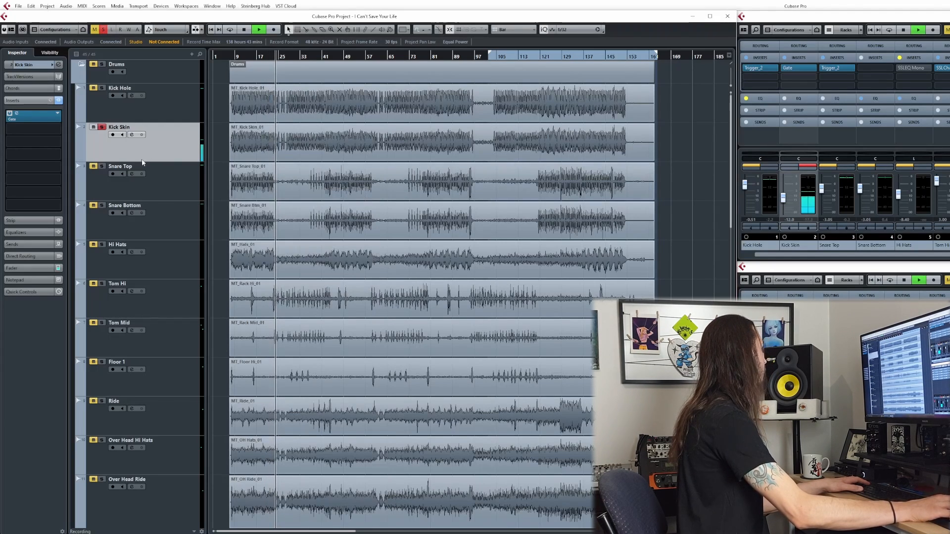
# - Solo Kick Hole again, raise the Kick Skin fader to -0.47, and play both kick tracks from around bar 9
pyautogui.click(102, 87)
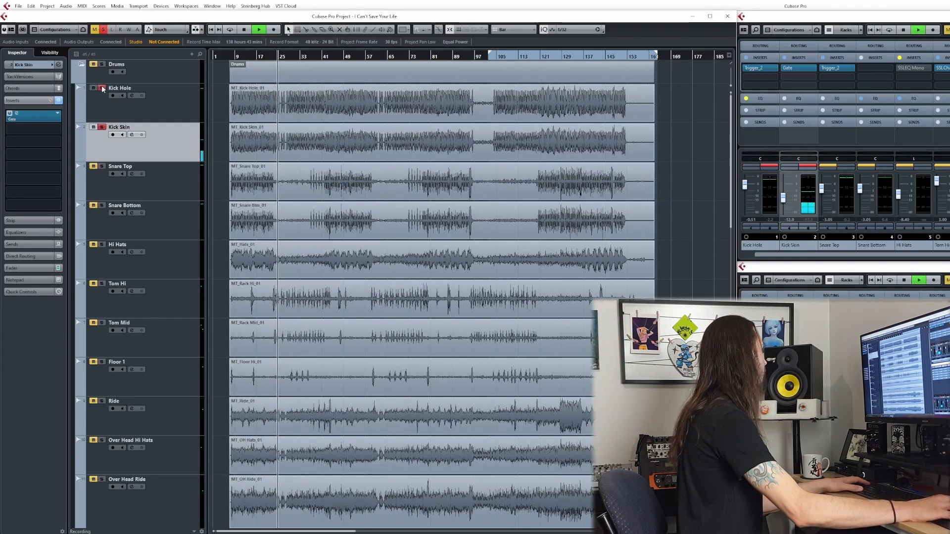
pyautogui.click(244, 67)
pyautogui.press('space')
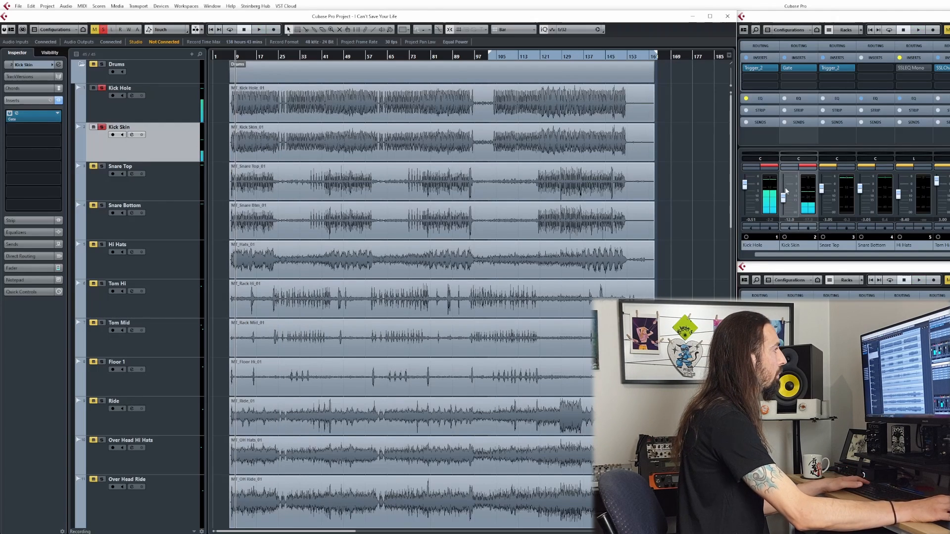
pyautogui.moveTo(787, 191); pyautogui.dragTo(781, 196)
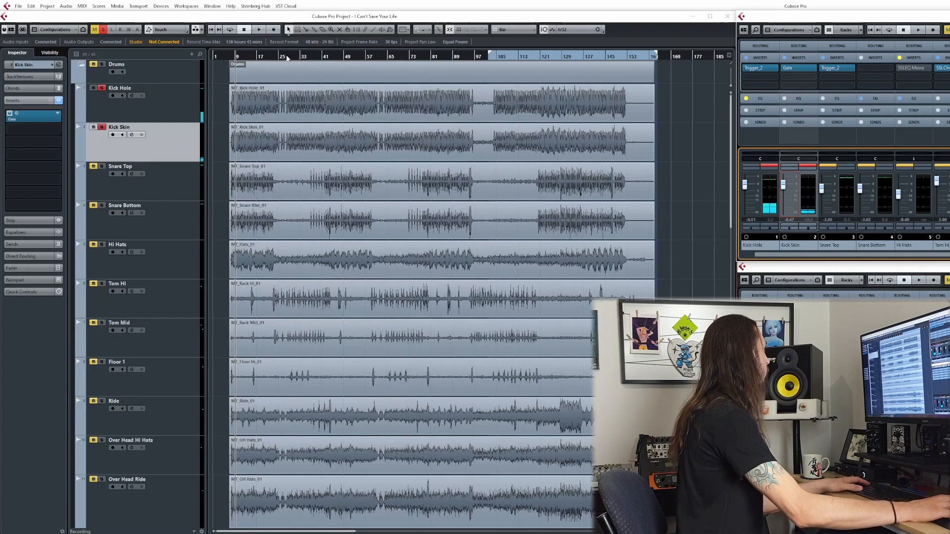
pyautogui.press('space')
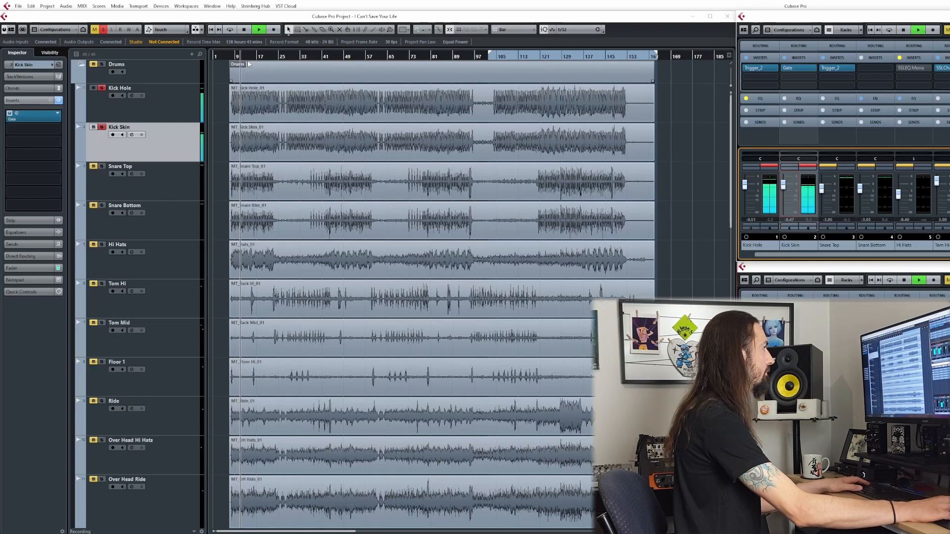
pyautogui.press('space')
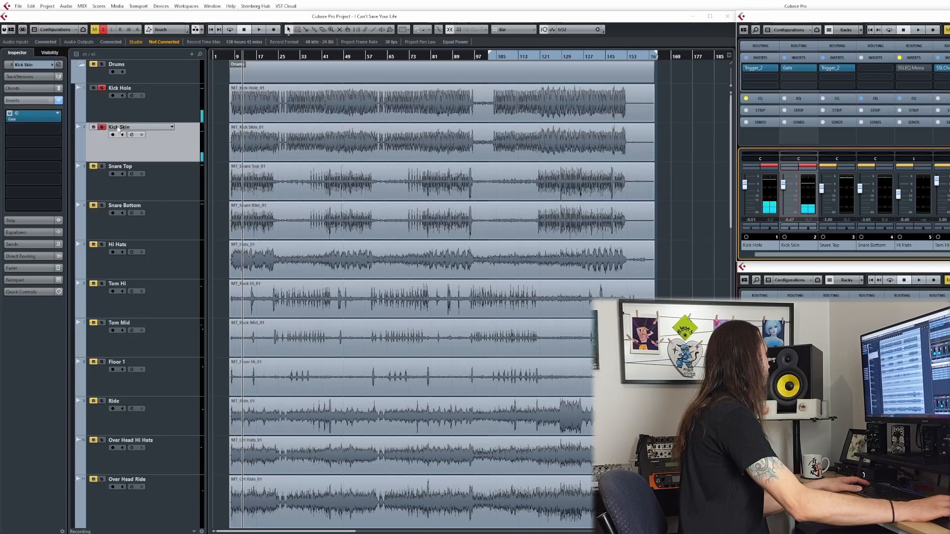
# - Unsolo Kick Skin to play Kick Hole alone, and open the Trigger_2 plug-in on Kick Hole
pyautogui.click(102, 129)
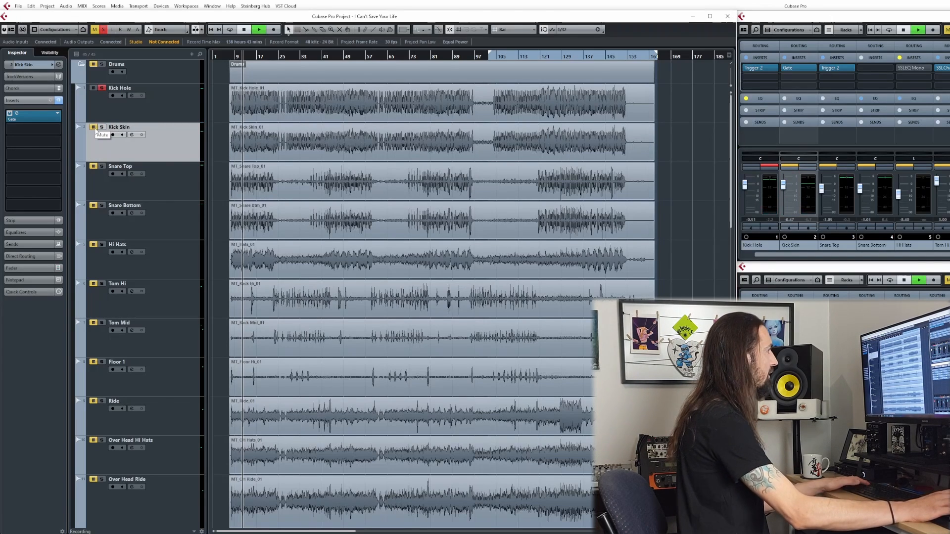
pyautogui.press('space')
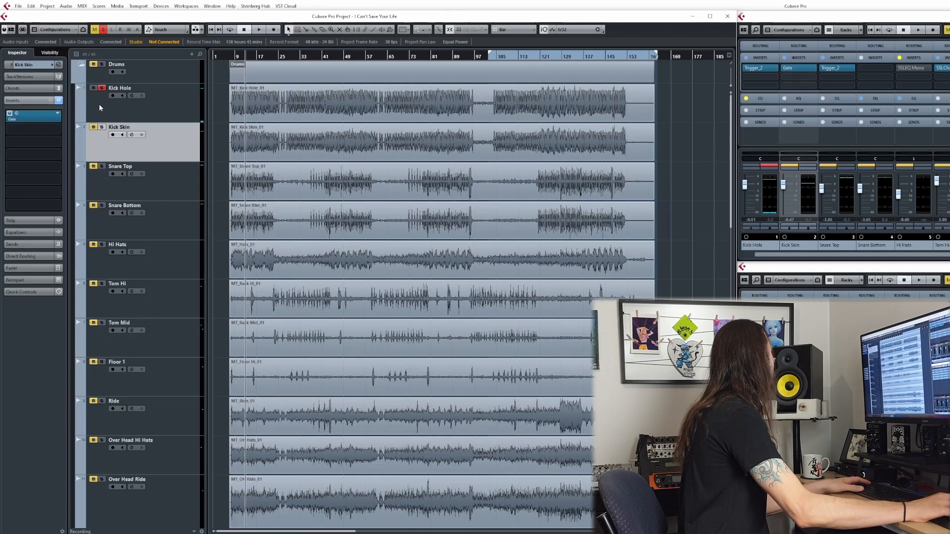
pyautogui.click(116, 94)
pyautogui.click(17, 114)
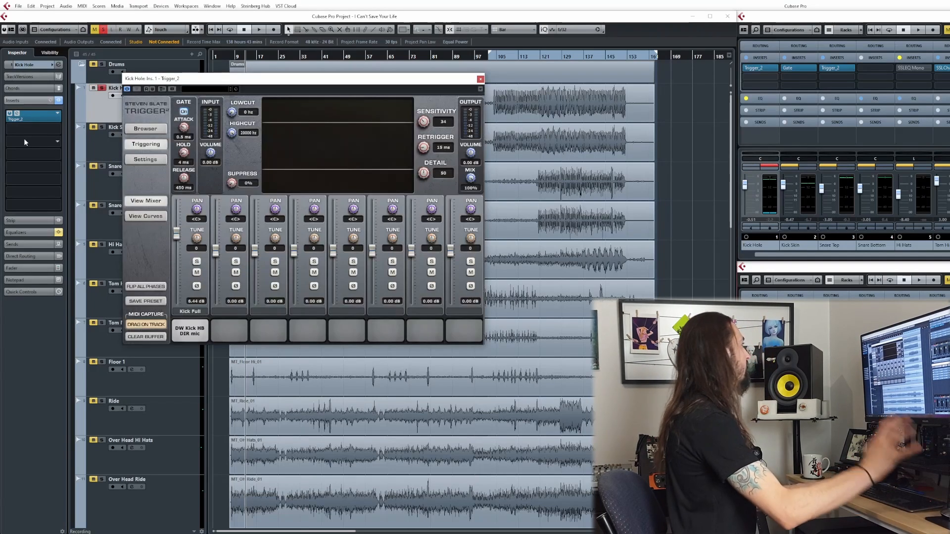